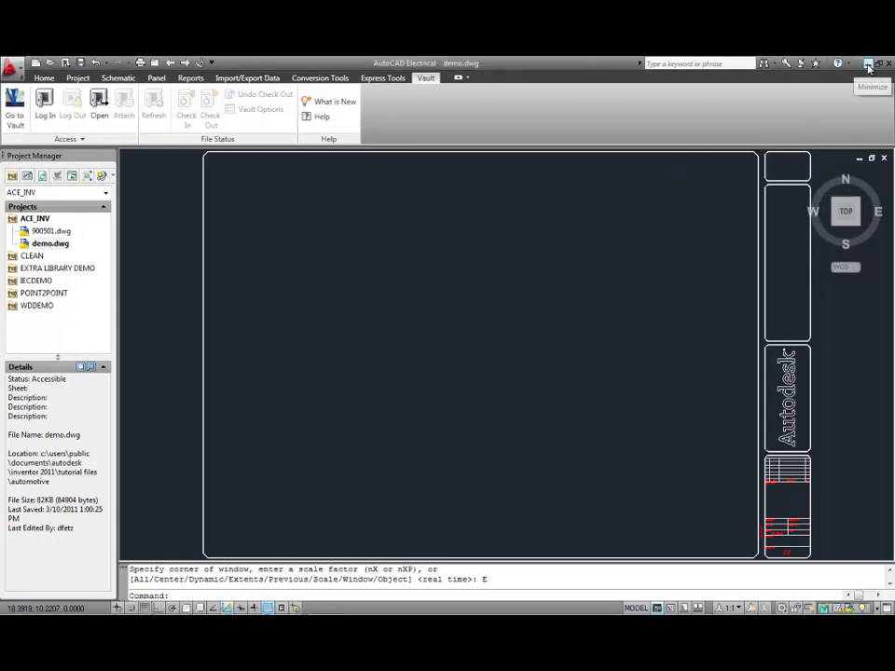
Step: Minimize AutoCAD Electrical with demo.dwg open to show the Windows desktop
{"action": "key", "text": "super+d"}
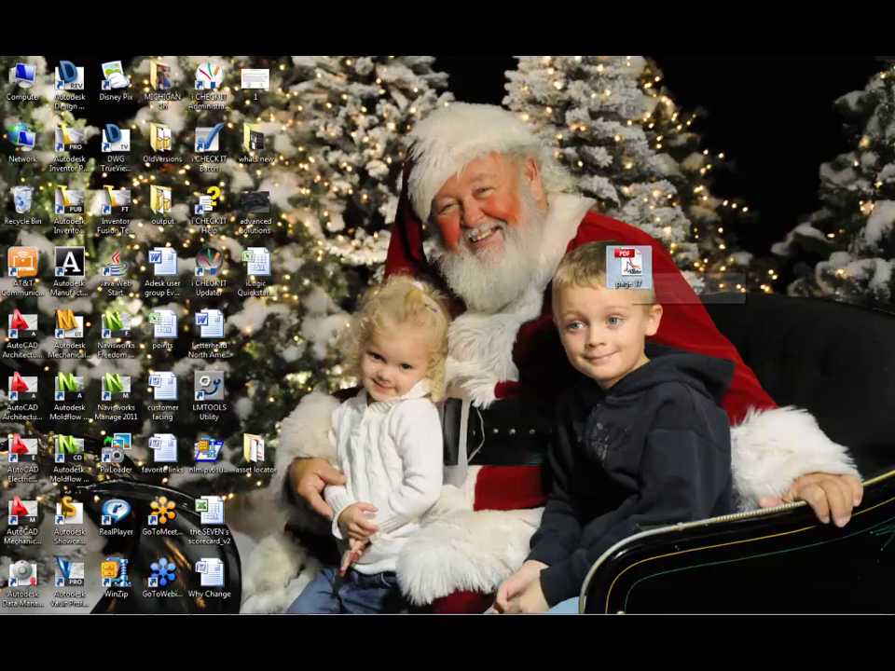
Step: Open page 37.pdf in Adobe Reader and scroll to the 7SJ633 overcurrent protection diagram
{"action": "double_click", "coordinate": [629, 267]}
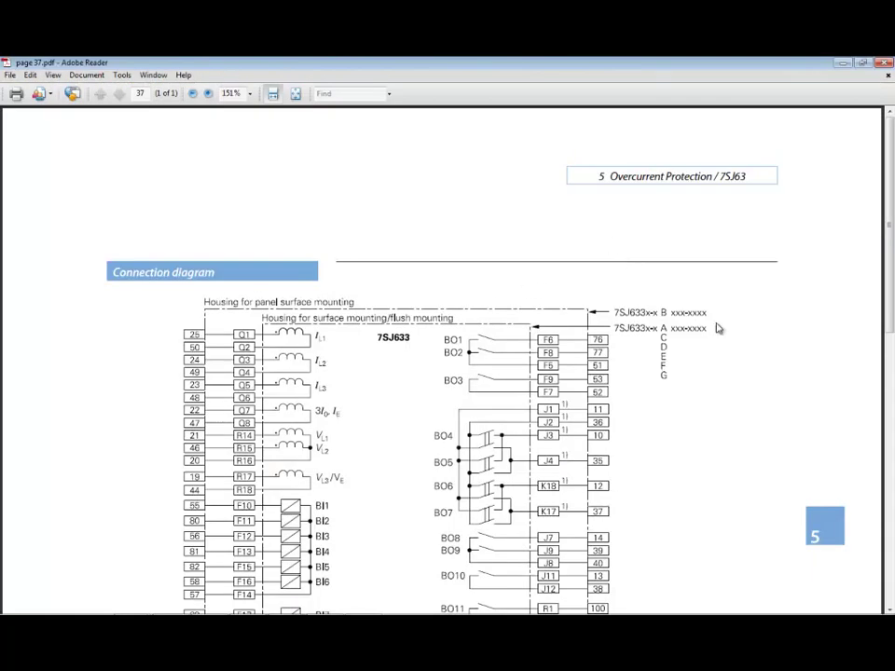
{"action": "left_click_drag", "start_coordinate": [890, 260], "coordinate": [871, 314]}
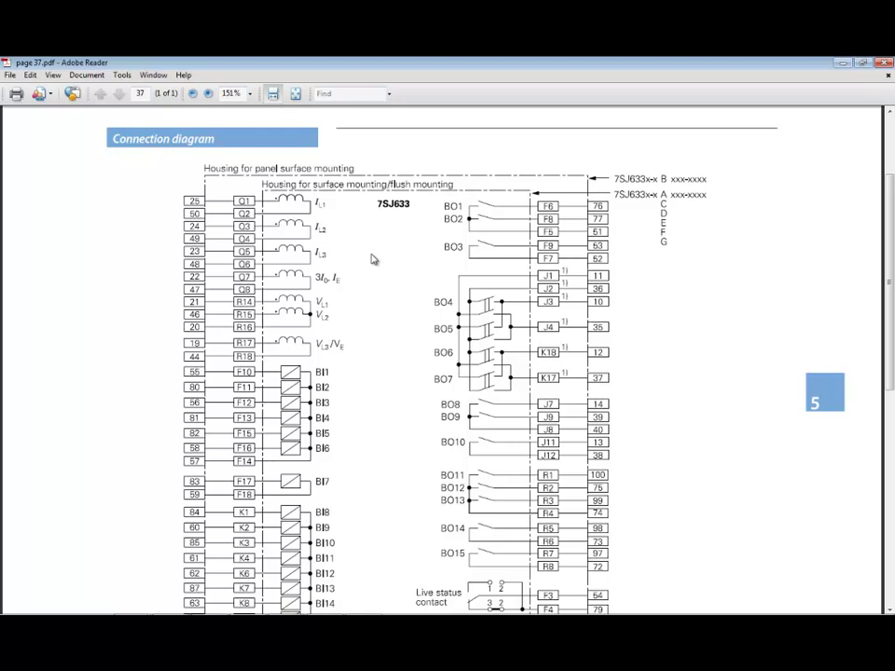
Step: Close Adobe Reader and copy the page 37.pdf file to the clipboard
{"action": "left_click", "coordinate": [885, 63]}
{"action": "right_click", "coordinate": [628, 260]}
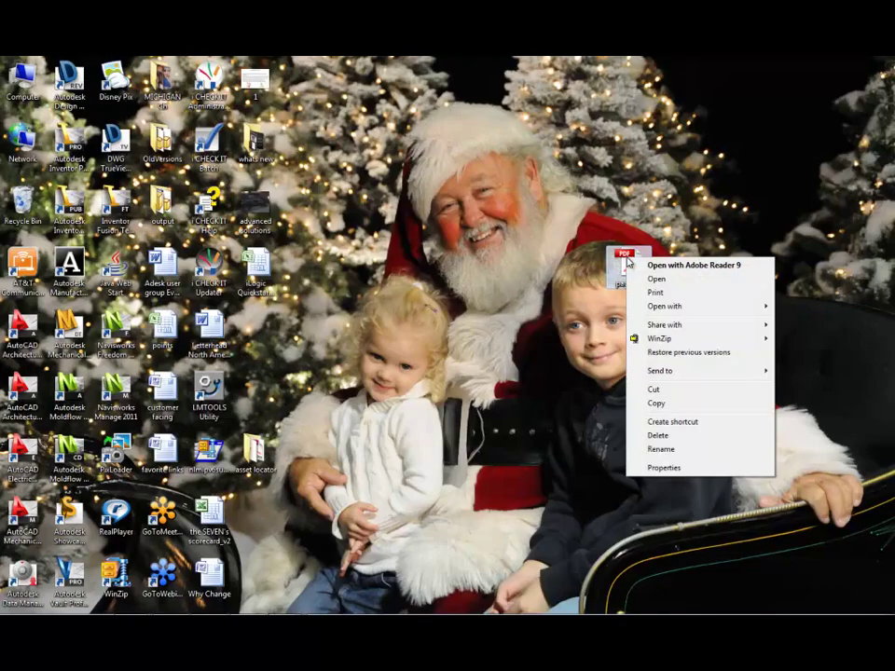
{"action": "left_click", "coordinate": [667, 405]}
Step: Bring the Drawing1.dwg AutoCAD Electrical window back and maximize it
{"action": "mouse_move", "coordinate": [290, 607]}
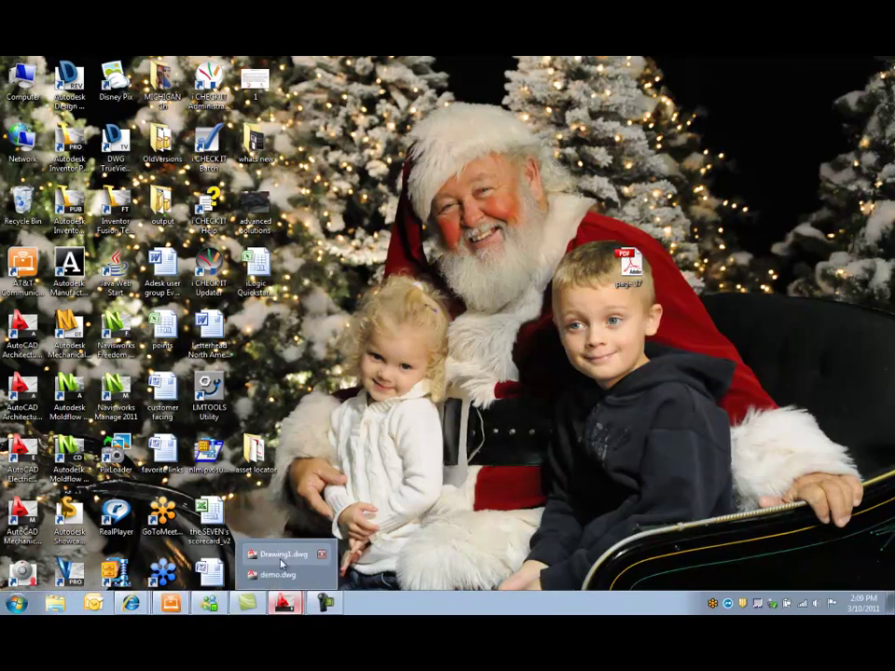
{"action": "left_click", "coordinate": [278, 555]}
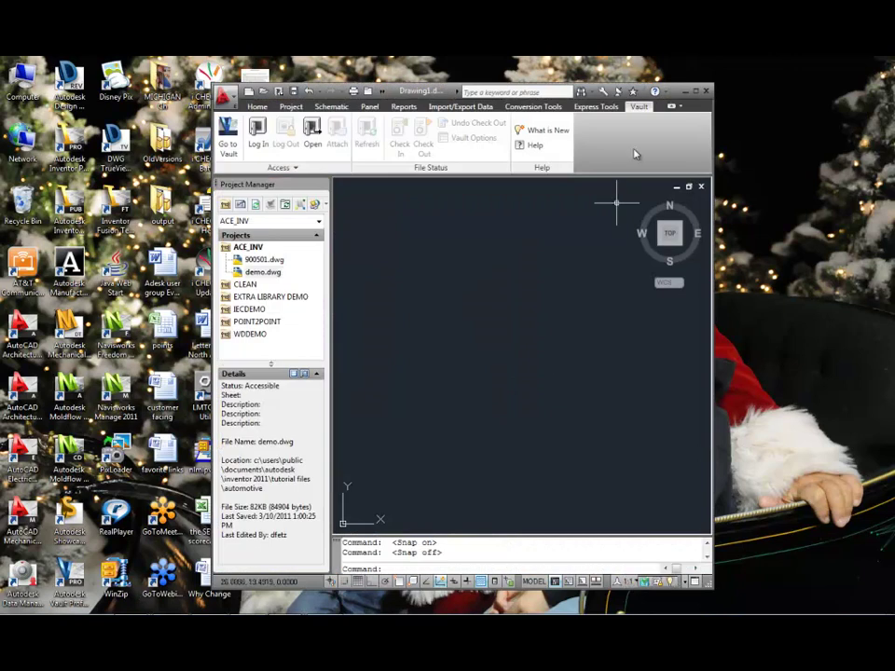
{"action": "left_click", "coordinate": [694, 91]}
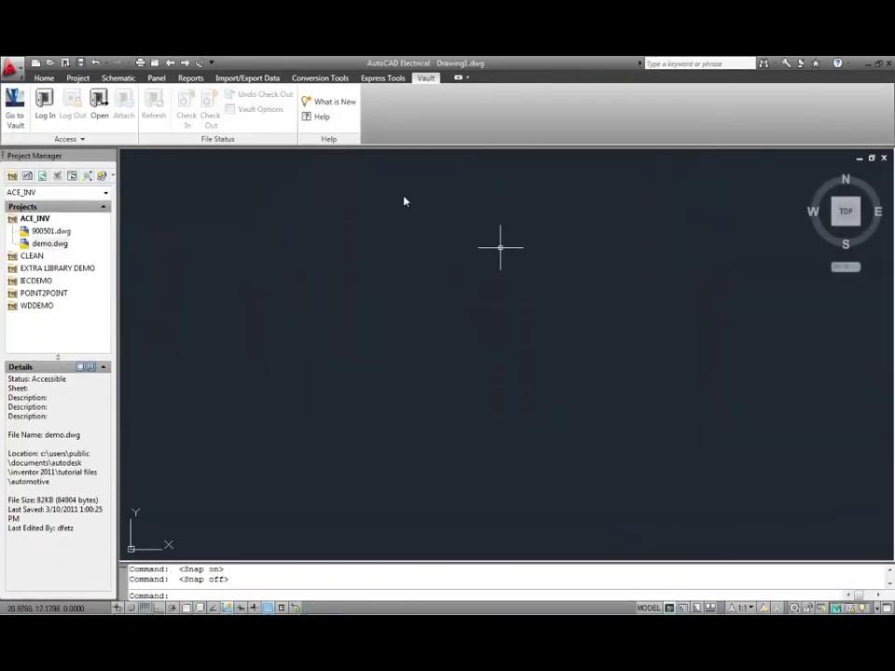
Step: Open demo.dwg and paste page 1 of the copied PDF at scale 1, rotation 0
{"action": "double_click", "coordinate": [49, 243]}
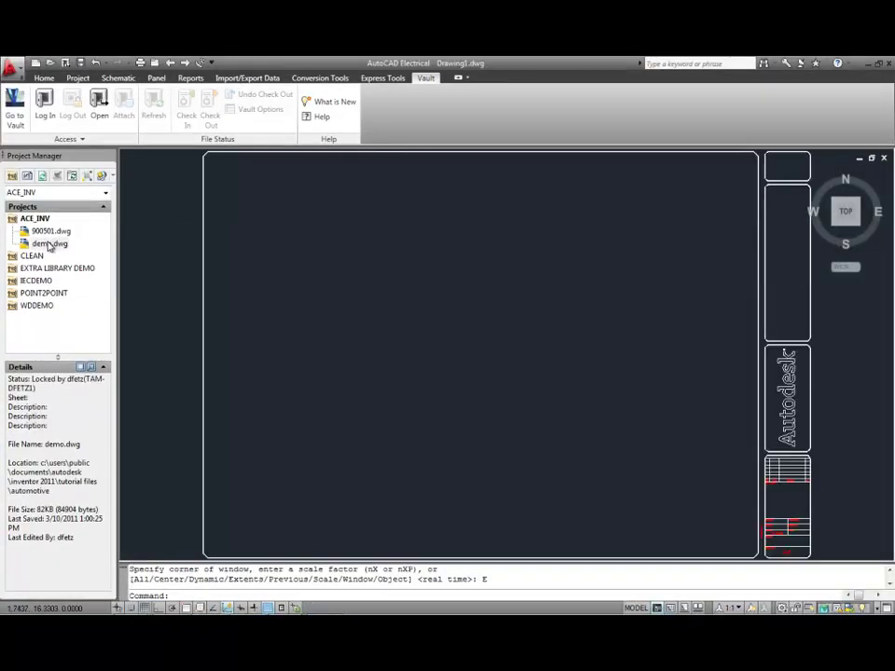
{"action": "right_click", "coordinate": [358, 271]}
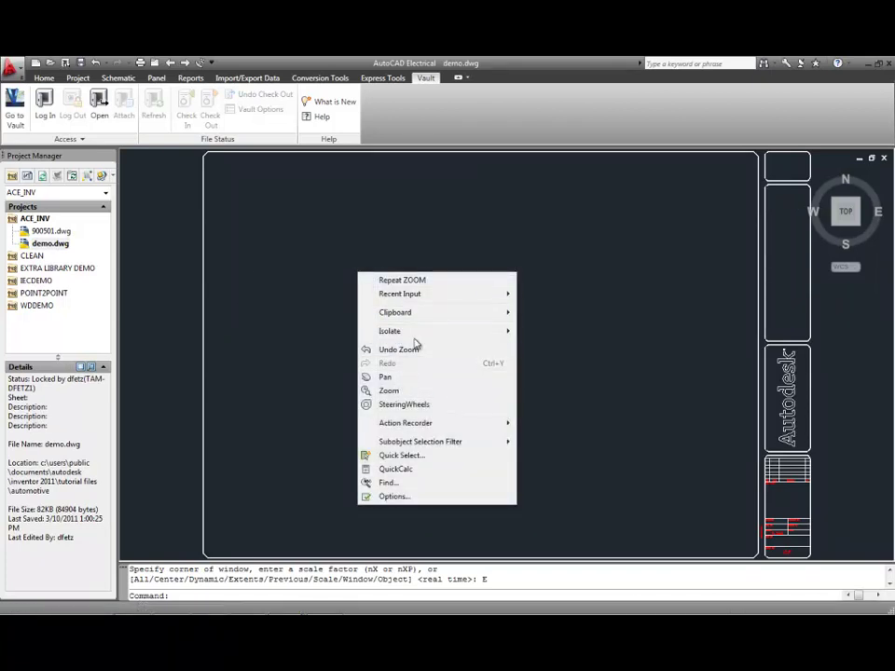
{"action": "mouse_move", "coordinate": [429, 314]}
{"action": "left_click", "coordinate": [543, 354]}
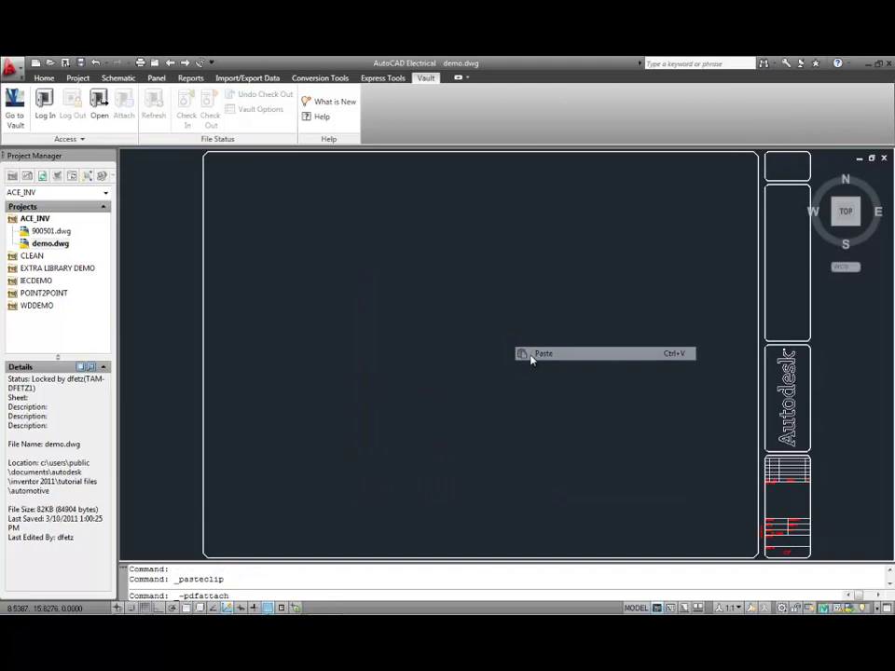
{"action": "key", "text": "Return"}
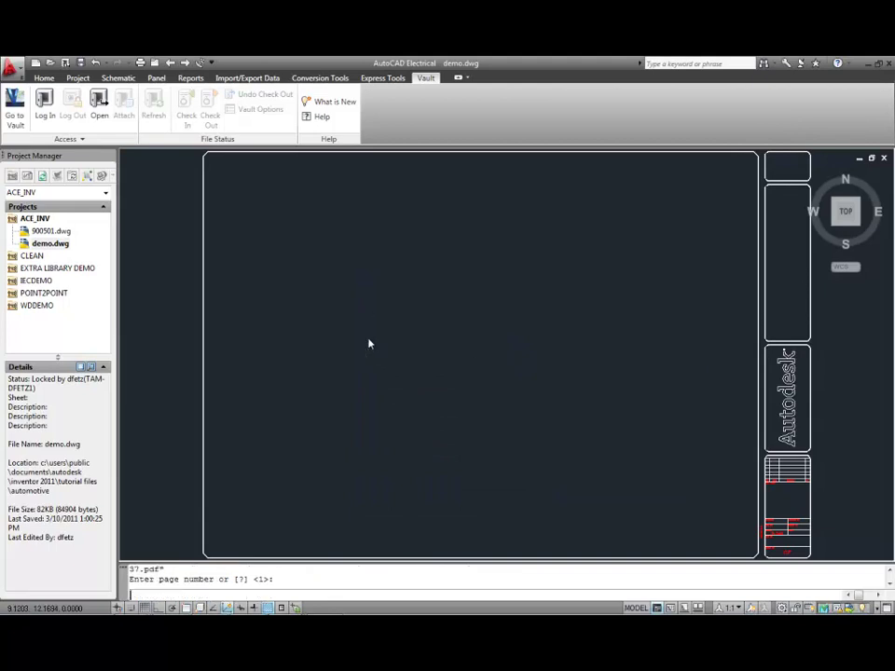
{"action": "left_click", "coordinate": [290, 438]}
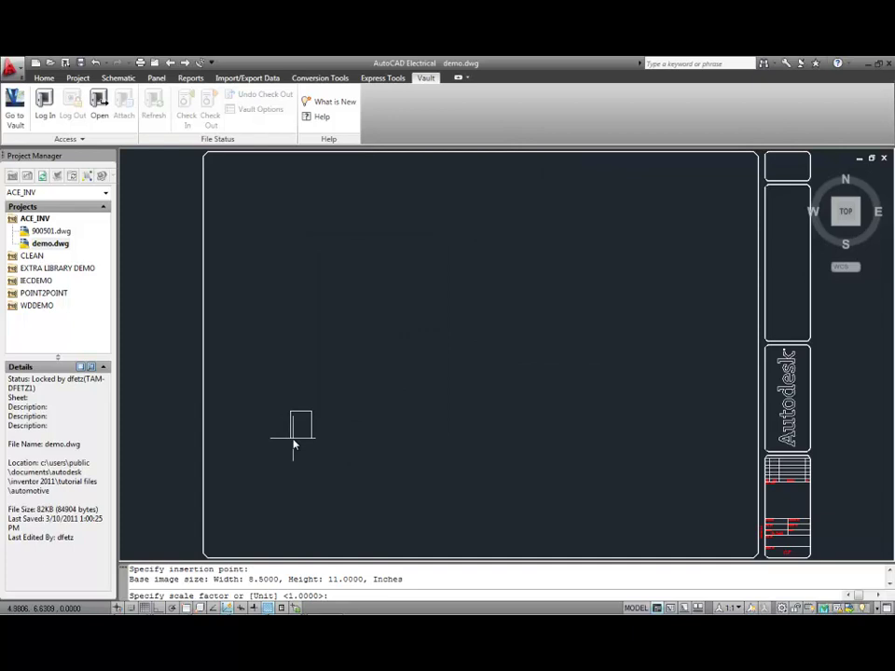
{"action": "type", "text": "1"}
{"action": "key", "text": "Return"}
{"action": "key", "text": "Return"}
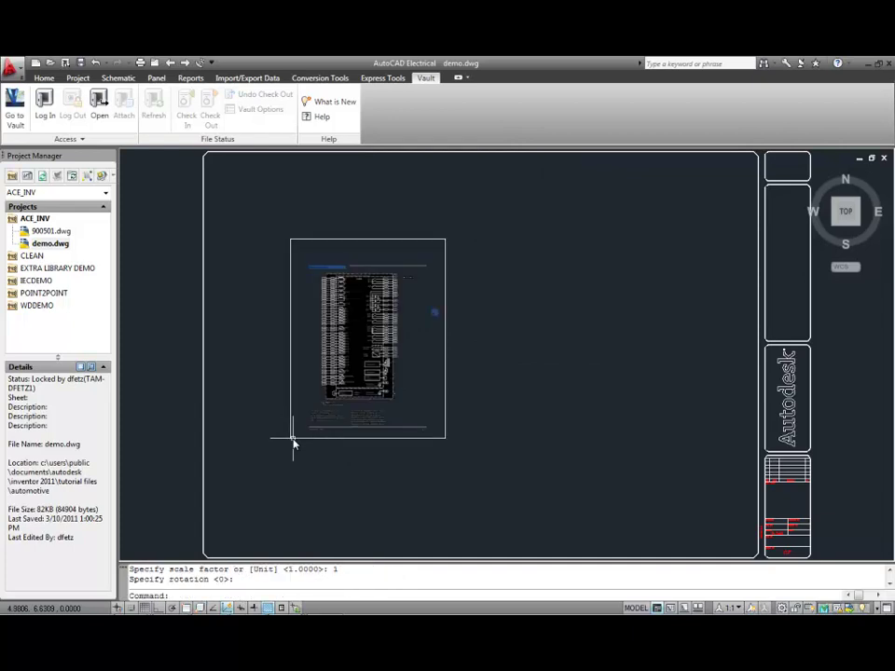
{"action": "type", "text": "z"}
{"action": "key", "text": "Return"}
Step: Zoom Window twice to close in on the connection diagram
{"action": "type", "text": "w"}
{"action": "key", "text": "Return"}
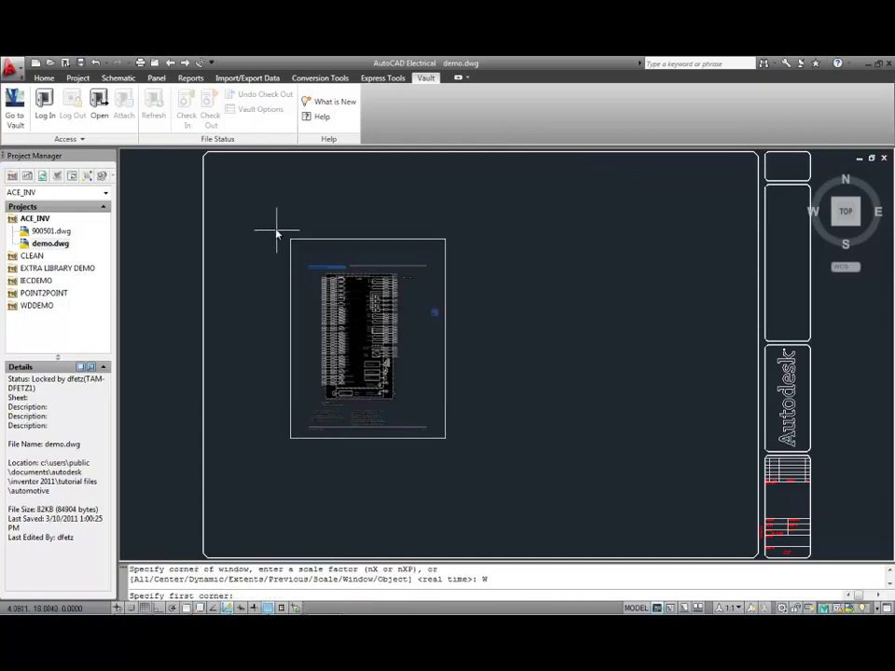
{"action": "left_click", "coordinate": [274, 224]}
{"action": "left_click", "coordinate": [462, 453]}
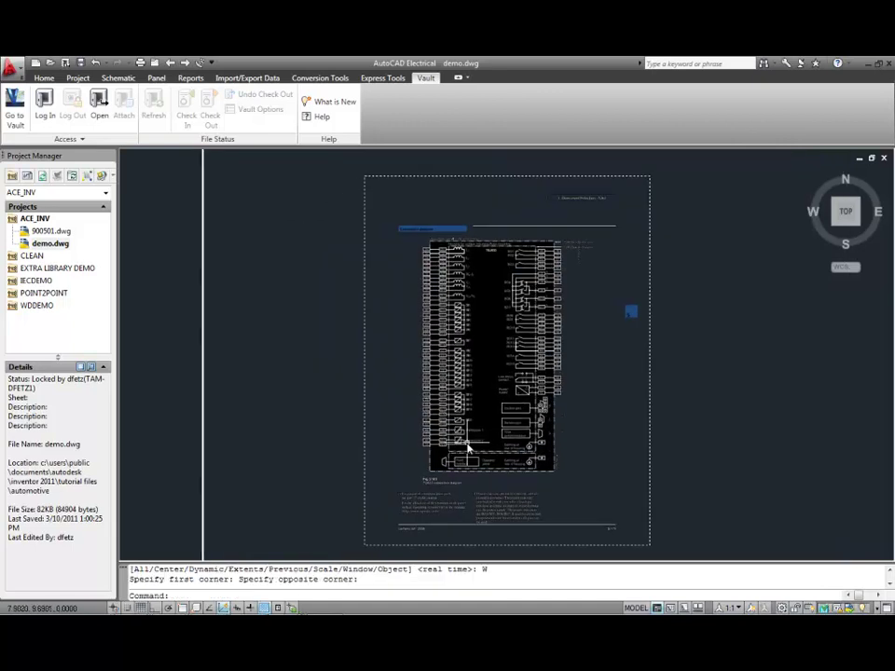
{"action": "type", "text": "z"}
{"action": "key", "text": "Return"}
{"action": "type", "text": "w"}
{"action": "key", "text": "Return"}
{"action": "left_click", "coordinate": [416, 228]}
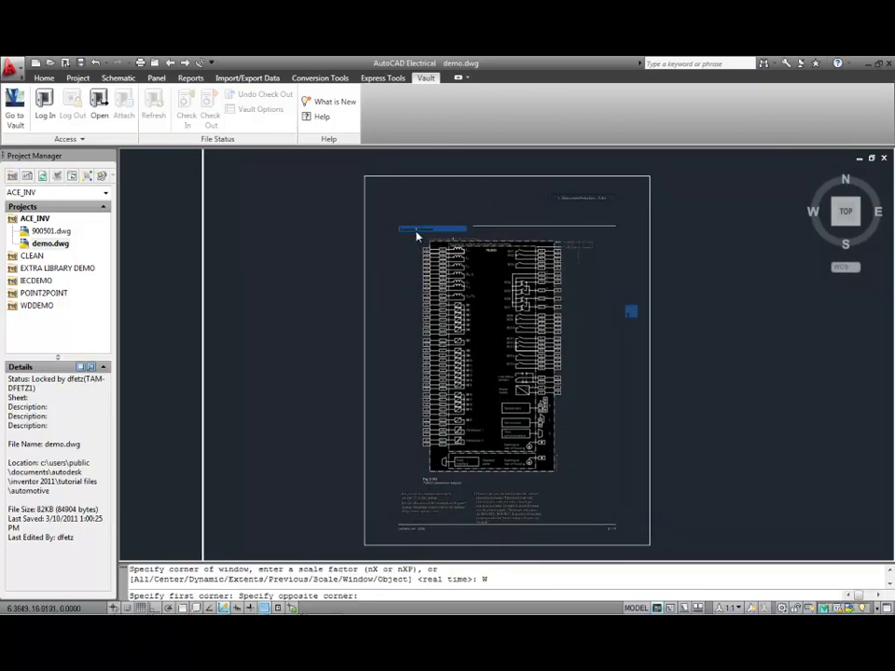
{"action": "left_click", "coordinate": [611, 493]}
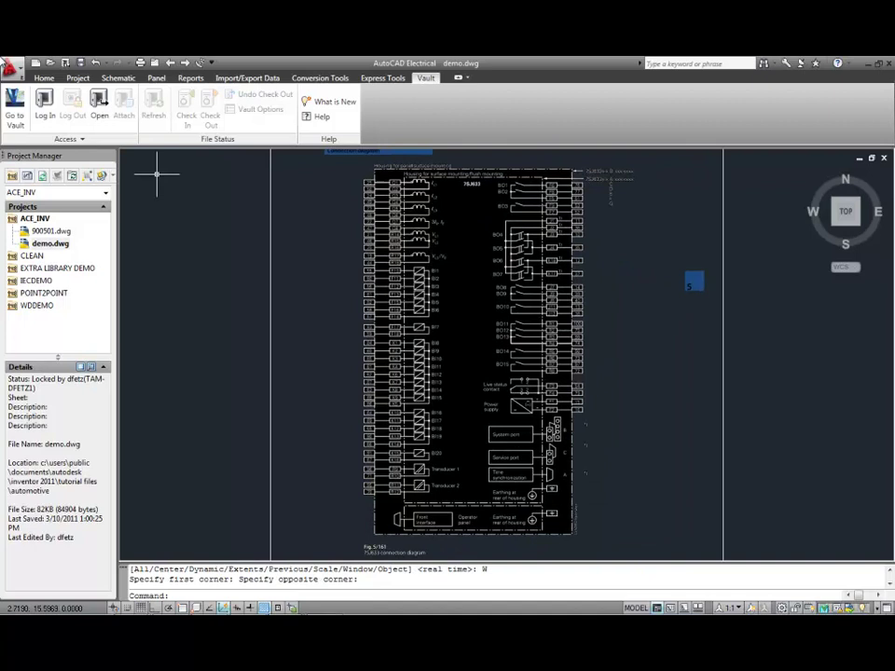
Step: Set the current colour to Red and the lineweight to 0.50 mm
{"action": "left_click", "coordinate": [49, 79]}
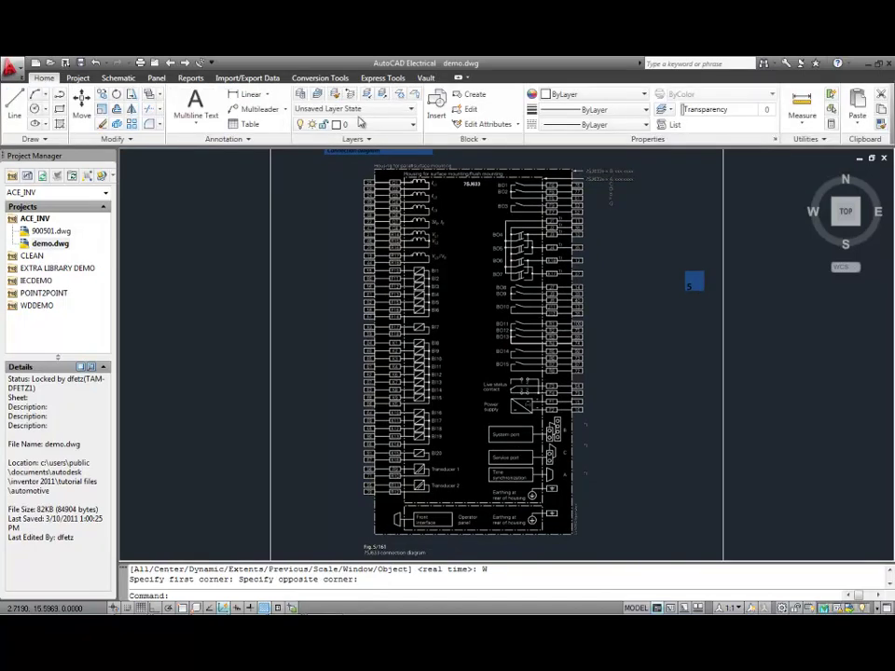
{"action": "left_click", "coordinate": [597, 94]}
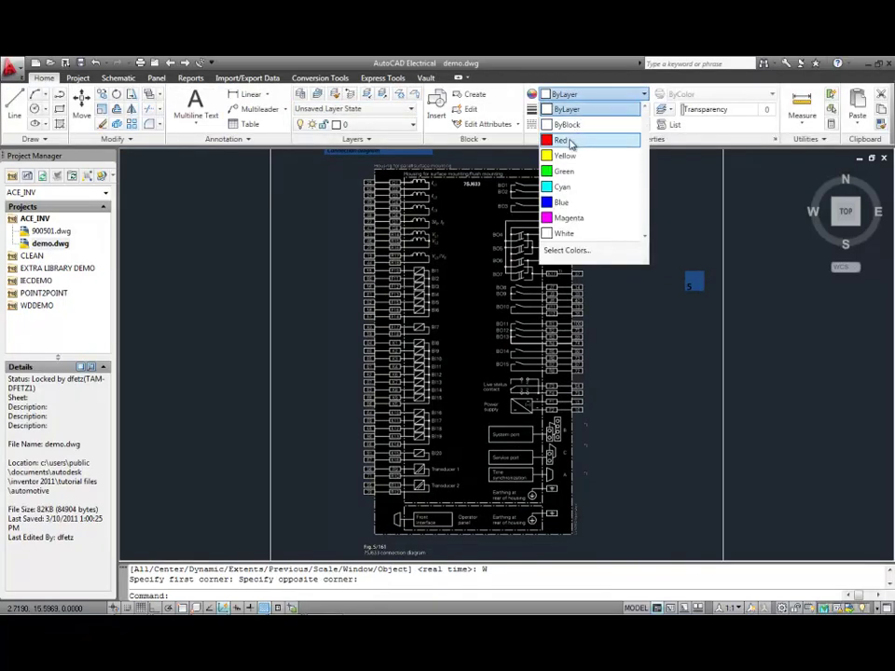
{"action": "left_click", "coordinate": [569, 138]}
{"action": "left_click", "coordinate": [599, 110]}
{"action": "left_click_drag", "start_coordinate": [642, 126], "coordinate": [625, 203]}
{"action": "left_click", "coordinate": [615, 167]}
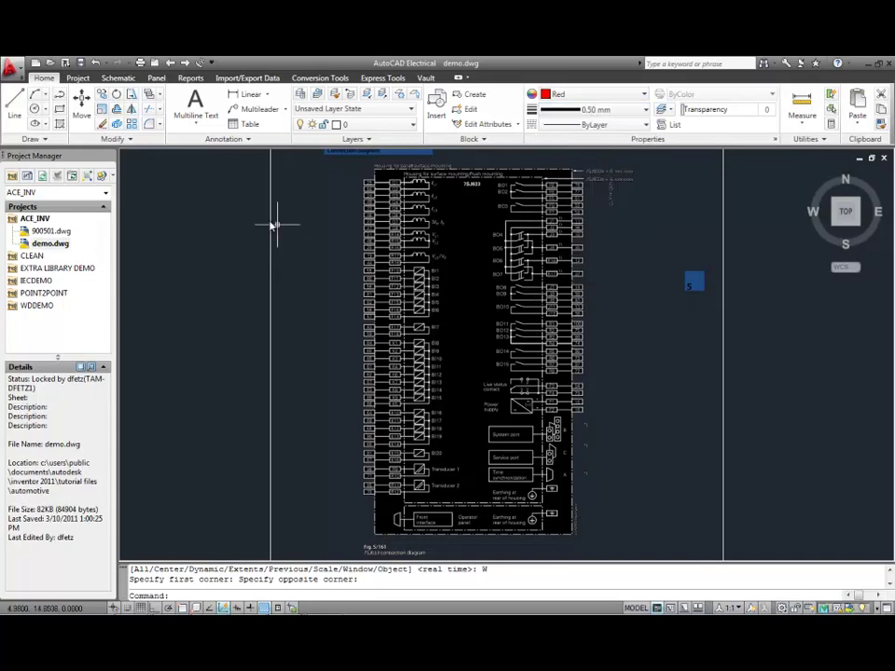
Step: Draw a rectangle around the dashed relay housing, snapping both corners to endpoints
{"action": "left_click", "coordinate": [37, 124]}
{"action": "right_click", "coordinate": [331, 244], "text": "shift"}
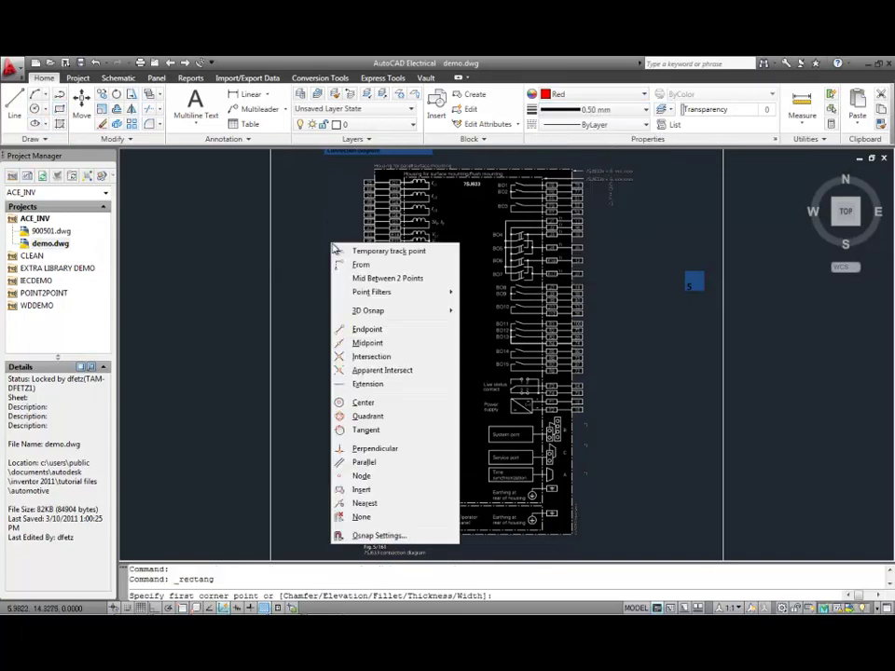
{"action": "left_click", "coordinate": [366, 329]}
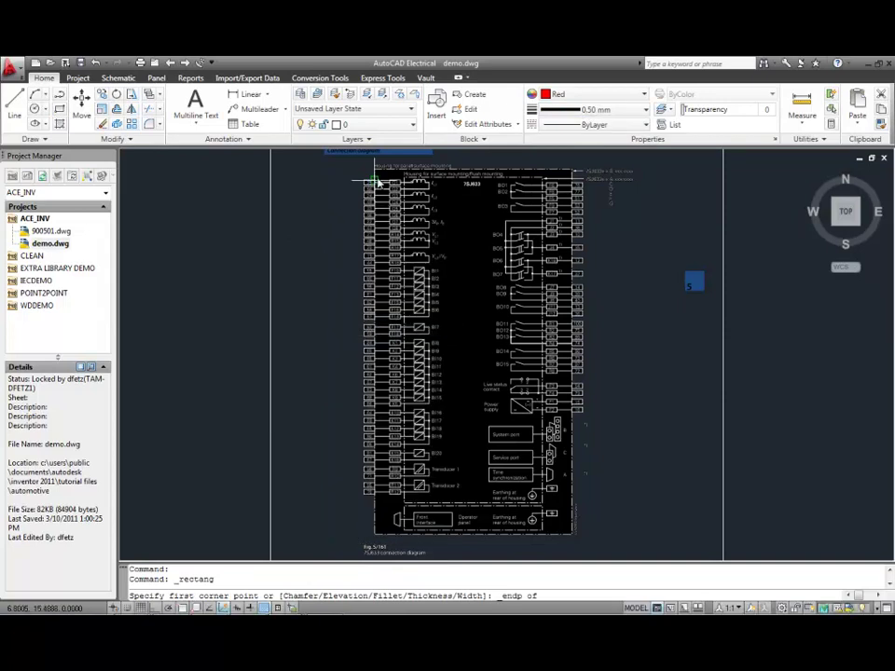
{"action": "left_click", "coordinate": [375, 172]}
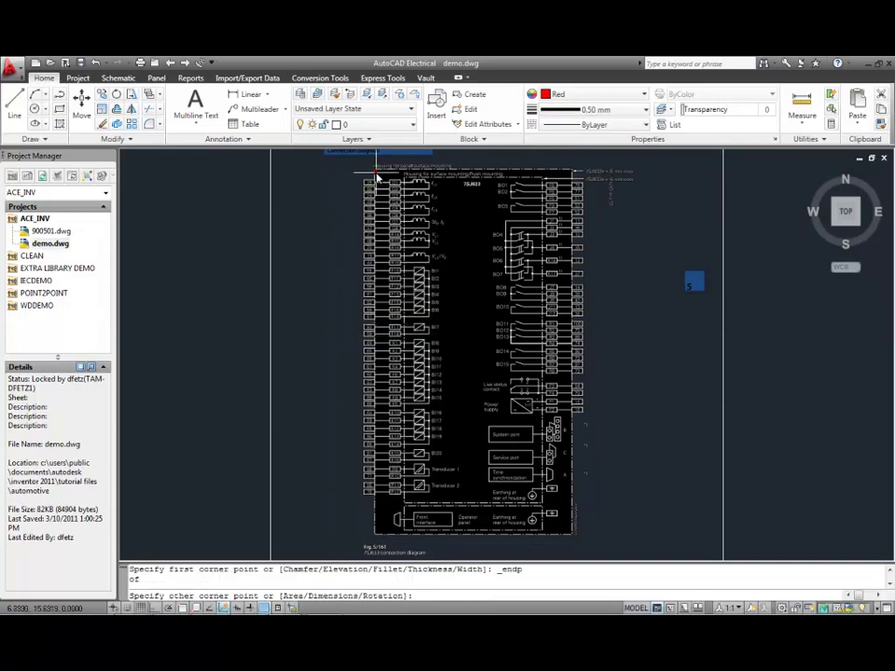
{"action": "right_click", "coordinate": [622, 295], "text": "shift"}
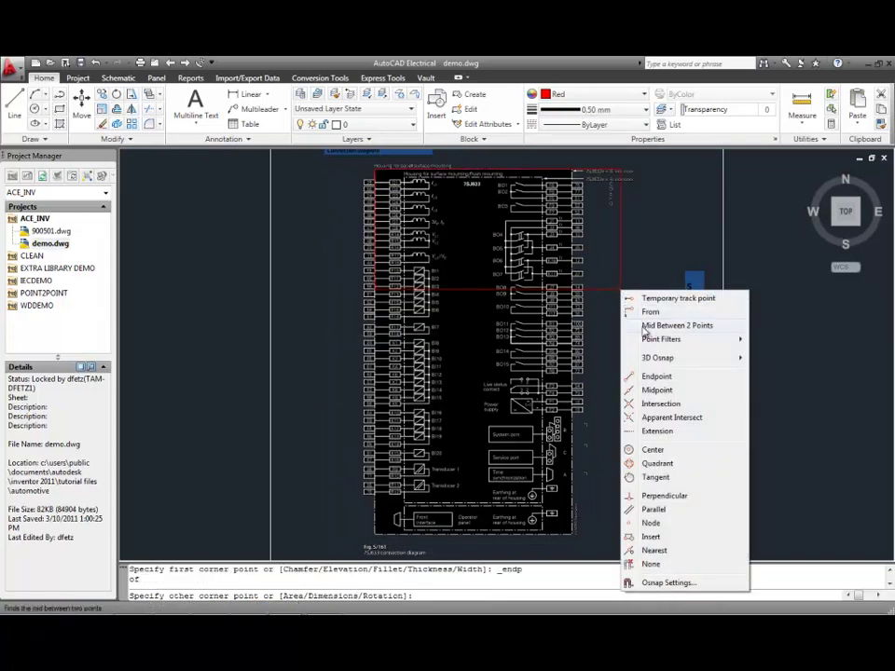
{"action": "left_click", "coordinate": [653, 373]}
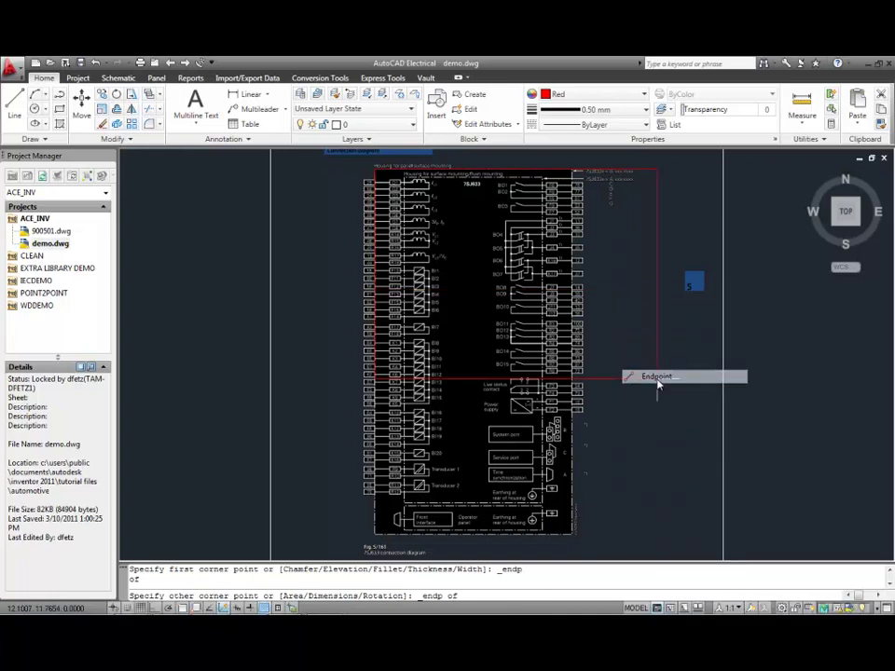
{"action": "left_click", "coordinate": [570, 529]}
Step: Zoom Window into the top-left terminal boxes of the diagram
{"action": "type", "text": "z"}
{"action": "key", "text": "Return"}
{"action": "type", "text": "W"}
{"action": "key", "text": "Return"}
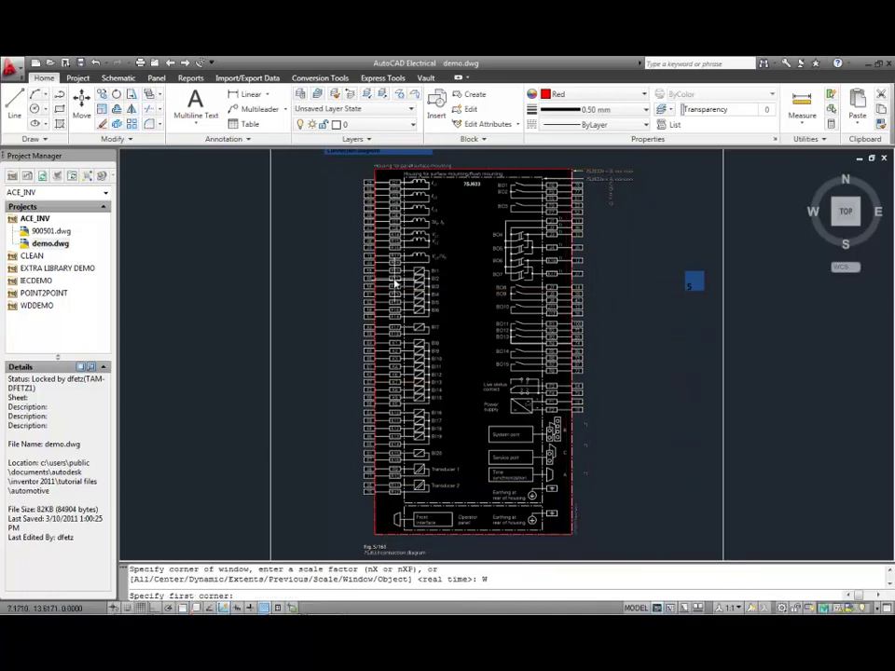
{"action": "left_click", "coordinate": [351, 173]}
{"action": "left_click", "coordinate": [430, 210]}
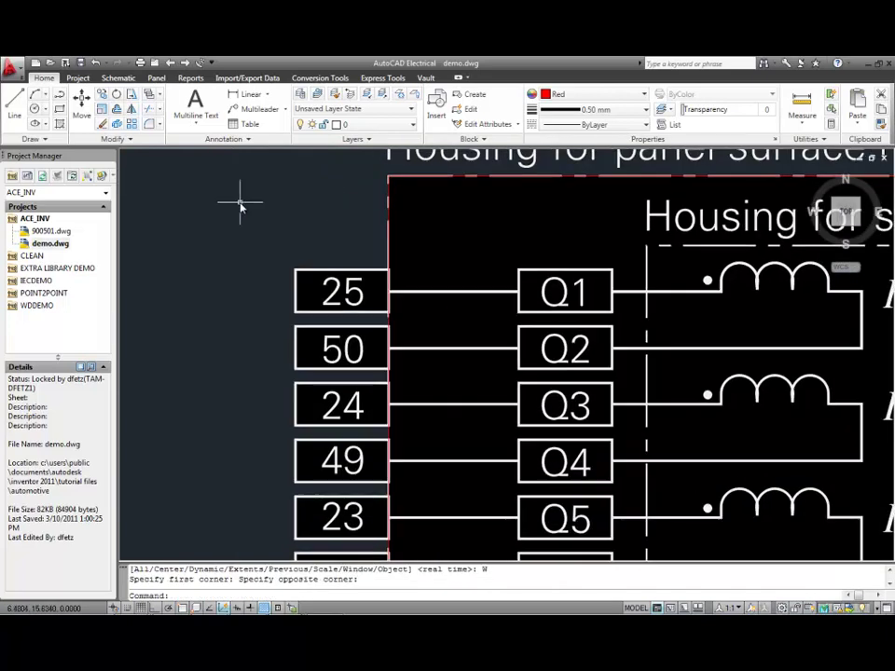
Step: Trace a rectangle over terminal box 25 using Endpoint snaps
{"action": "left_click", "coordinate": [59, 109]}
{"action": "right_click", "coordinate": [240, 177], "text": "shift"}
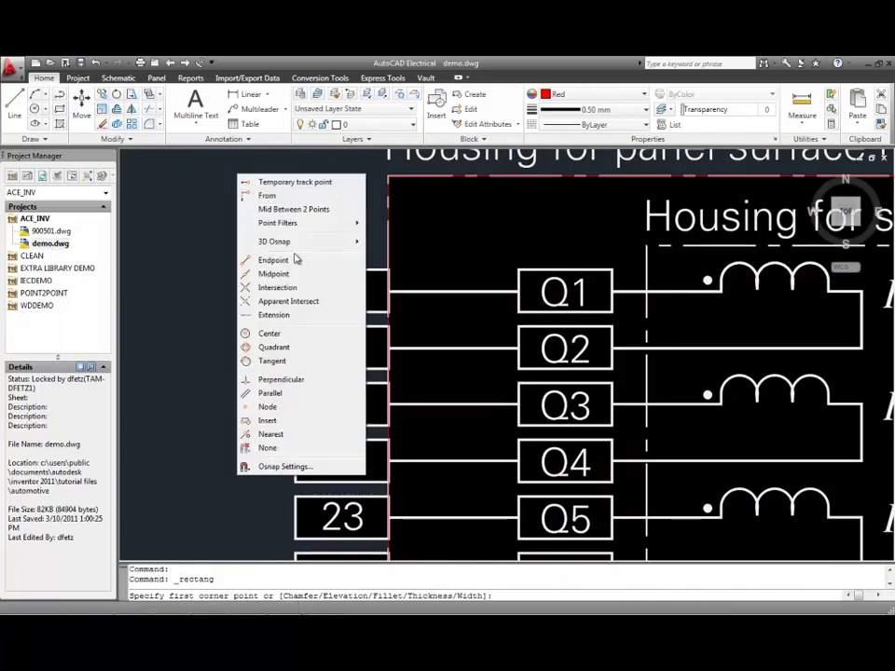
{"action": "left_click", "coordinate": [273, 260]}
{"action": "left_click", "coordinate": [295, 269]}
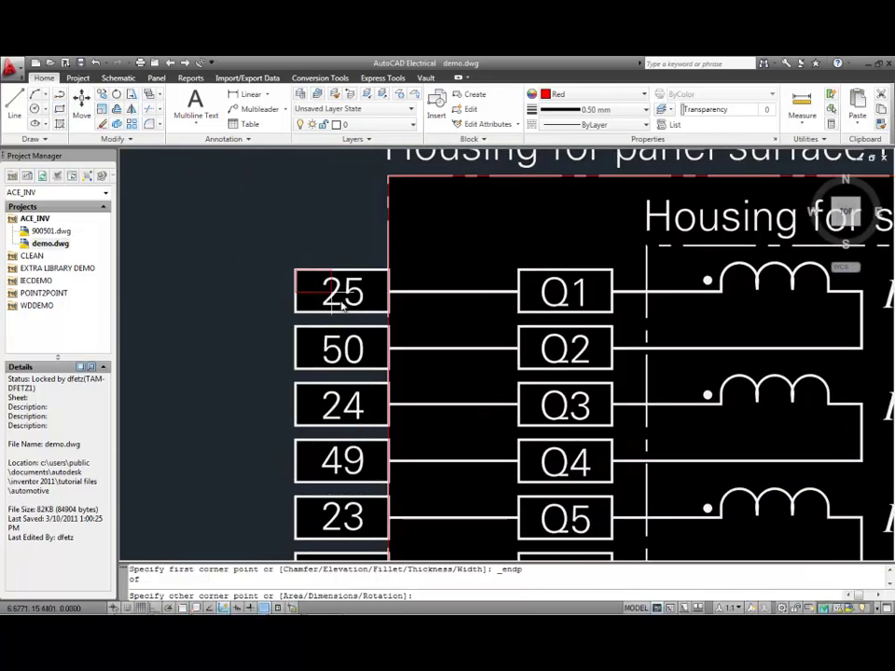
{"action": "right_click", "coordinate": [346, 244], "text": "shift"}
{"action": "left_click", "coordinate": [379, 324]}
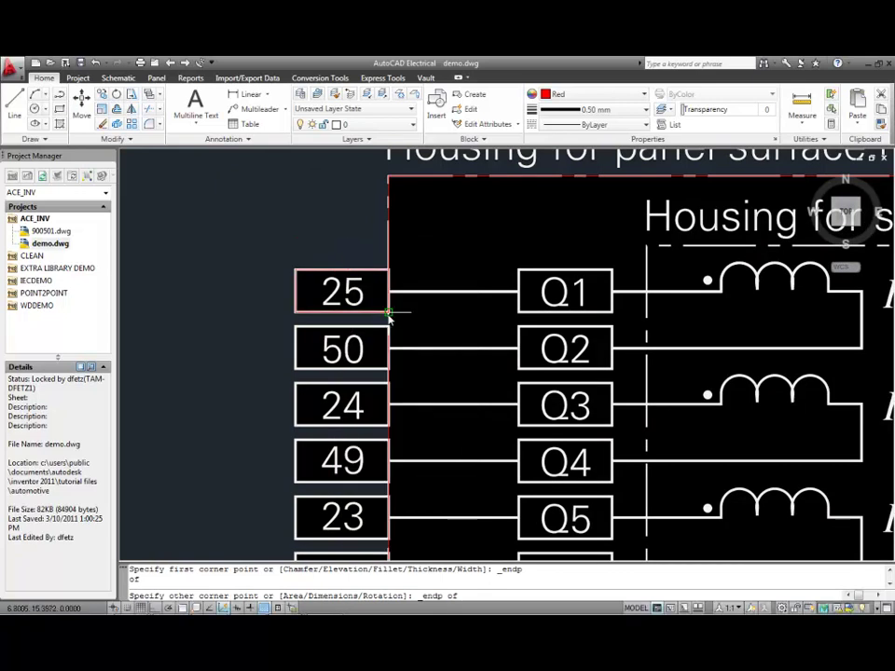
{"action": "left_click", "coordinate": [368, 311]}
Step: Trace a rectangle over terminal box 50 using Endpoint snaps
{"action": "key", "text": "Return"}
{"action": "right_click", "coordinate": [226, 207], "text": "shift"}
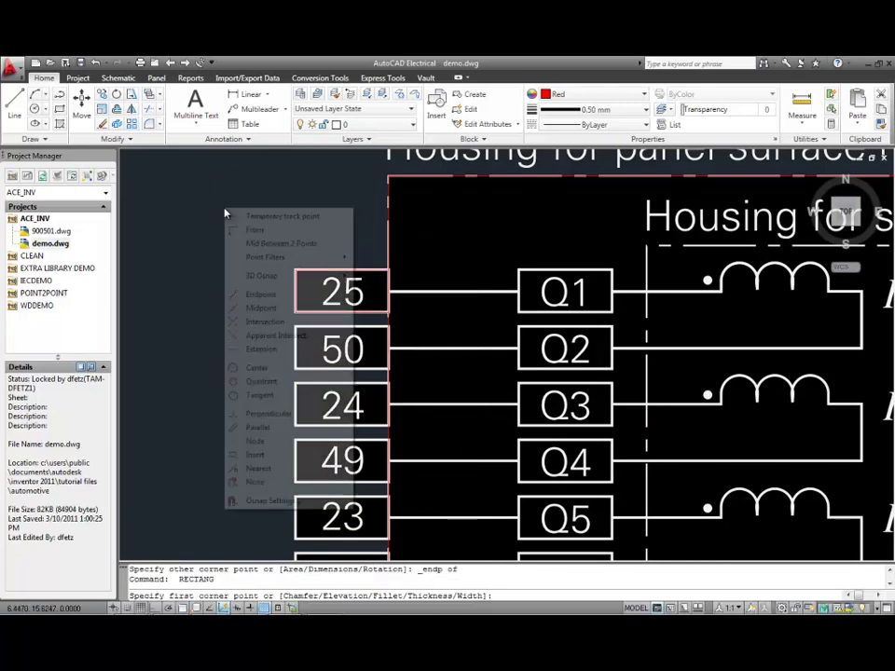
{"action": "left_click", "coordinate": [270, 294]}
{"action": "left_click", "coordinate": [295, 328]}
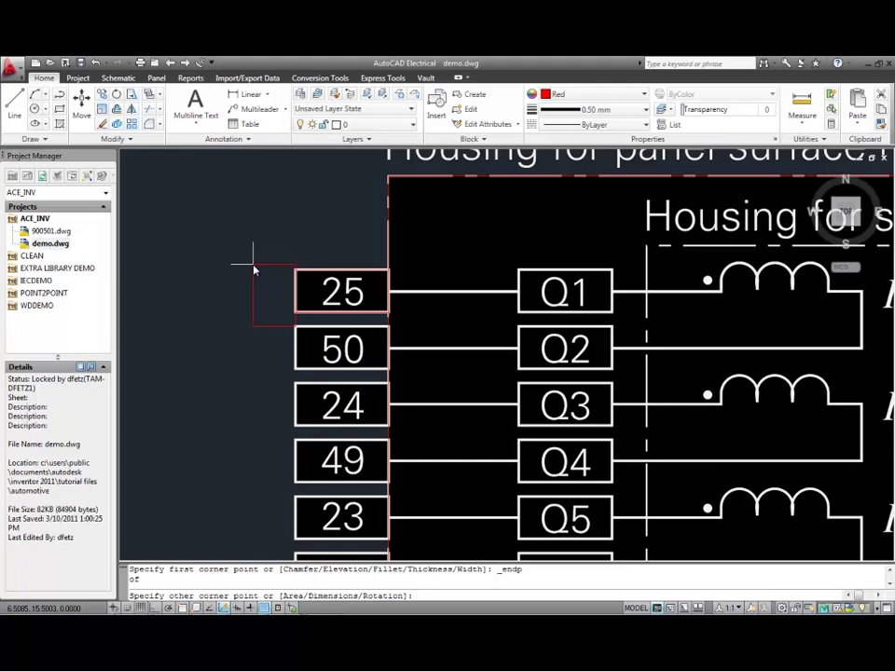
{"action": "right_click", "coordinate": [250, 264], "text": "shift"}
{"action": "left_click", "coordinate": [270, 352]}
{"action": "left_click", "coordinate": [377, 375]}
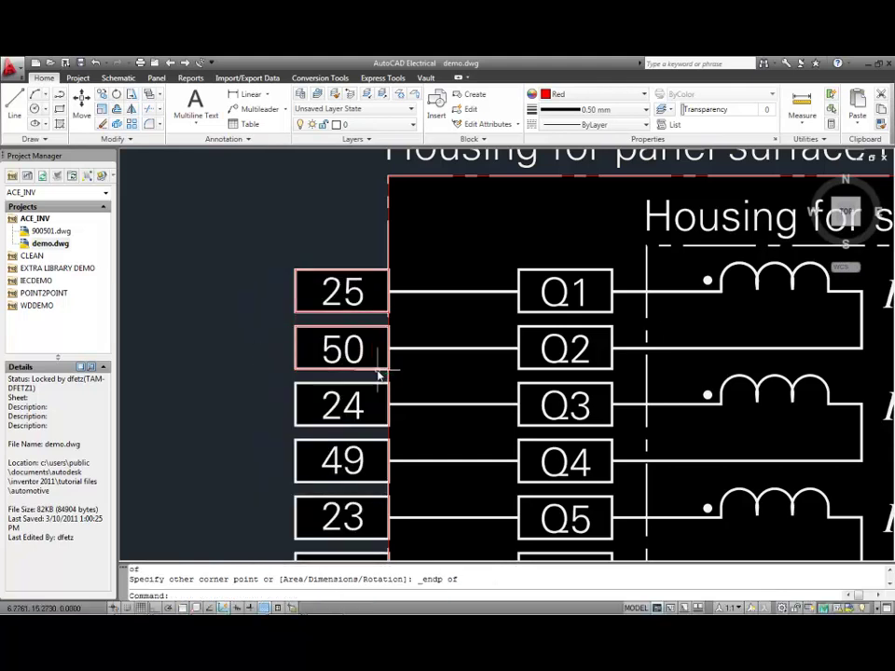
Step: Start a rectangle on terminal box 24, snapping its first corner to an endpoint
{"action": "key", "text": "Return"}
{"action": "right_click", "coordinate": [203, 247], "text": "shift"}
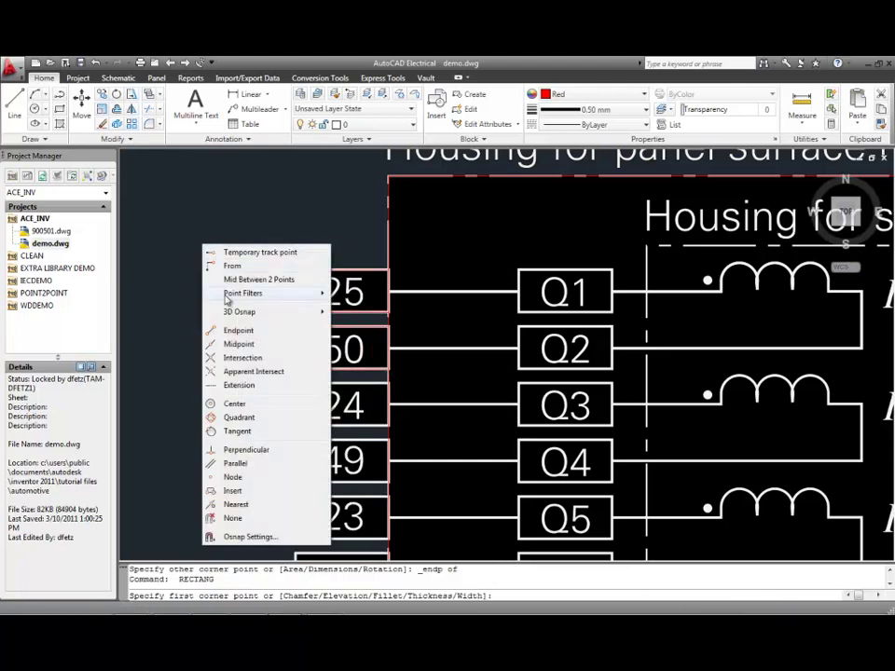
{"action": "left_click", "coordinate": [228, 330]}
{"action": "left_click", "coordinate": [296, 384]}
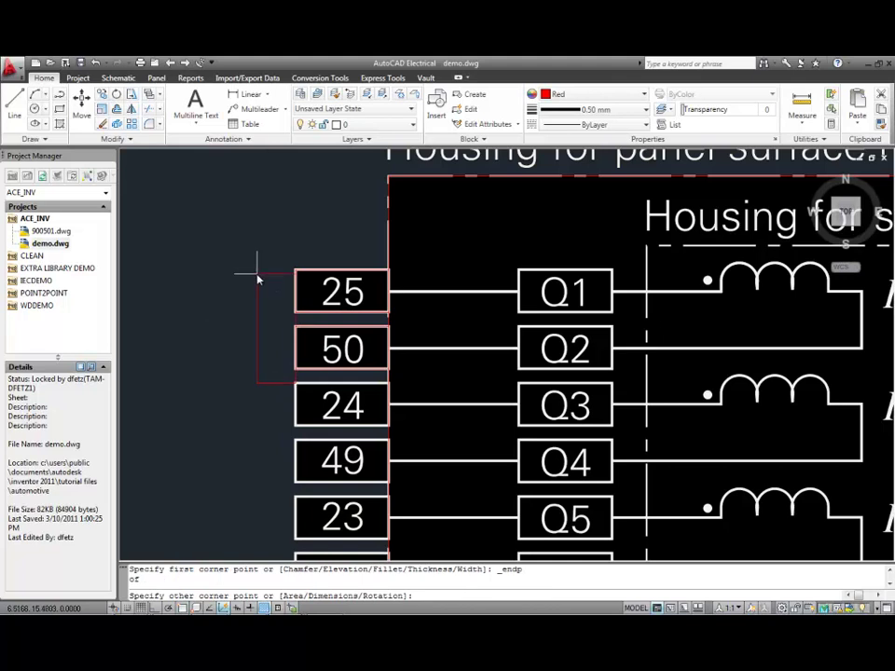
{"action": "right_click", "coordinate": [254, 273], "text": "shift"}
{"action": "left_click", "coordinate": [279, 356]}
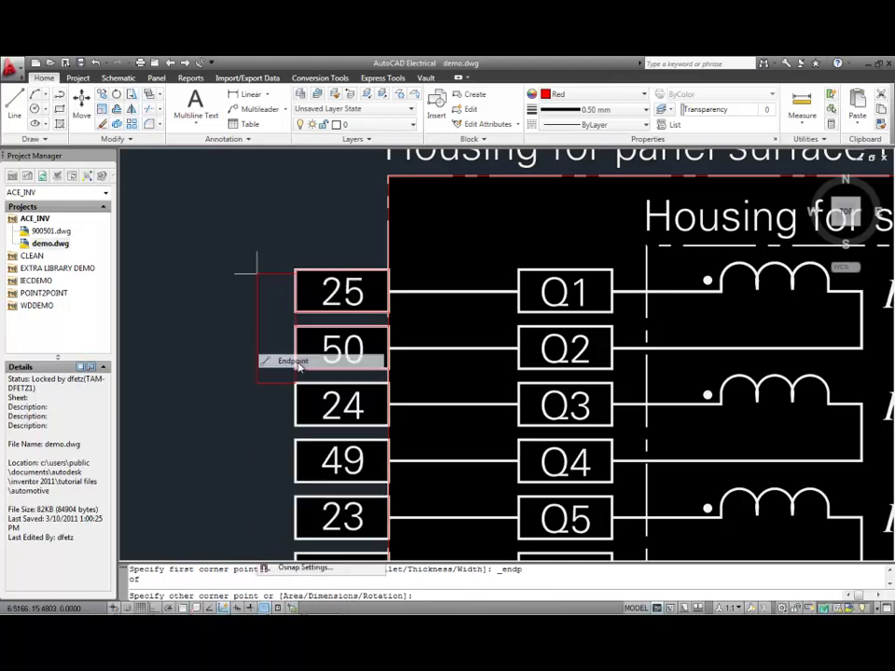
Step: Finish the 24 box outline and draw a horizontal line from terminal 25 to Q1
{"action": "left_click", "coordinate": [382, 429]}
{"action": "key", "text": "Escape"}
{"action": "type", "text": "L"}
{"action": "key", "text": "Return"}
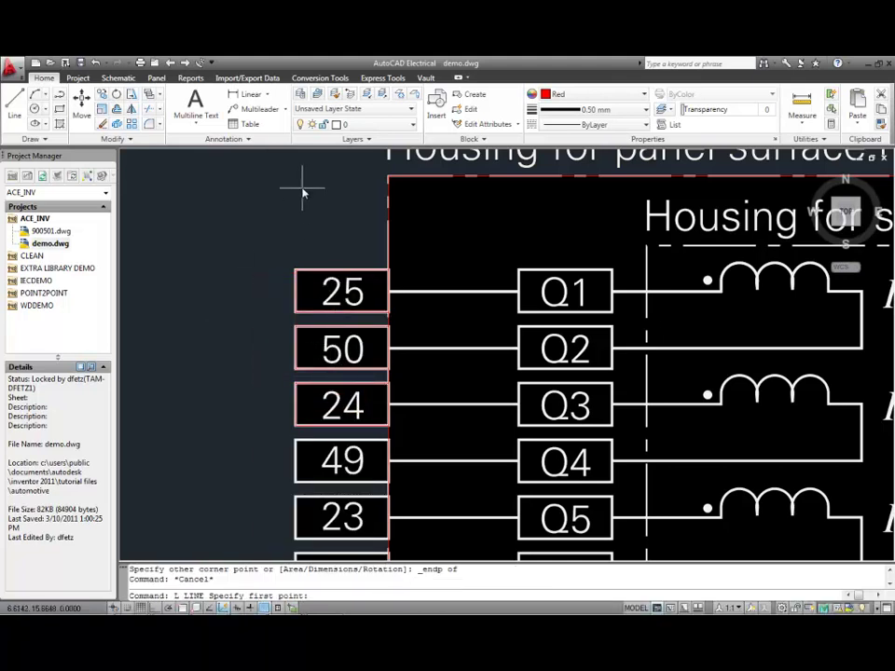
{"action": "right_click", "coordinate": [306, 185], "text": "shift"}
{"action": "left_click", "coordinate": [361, 296]}
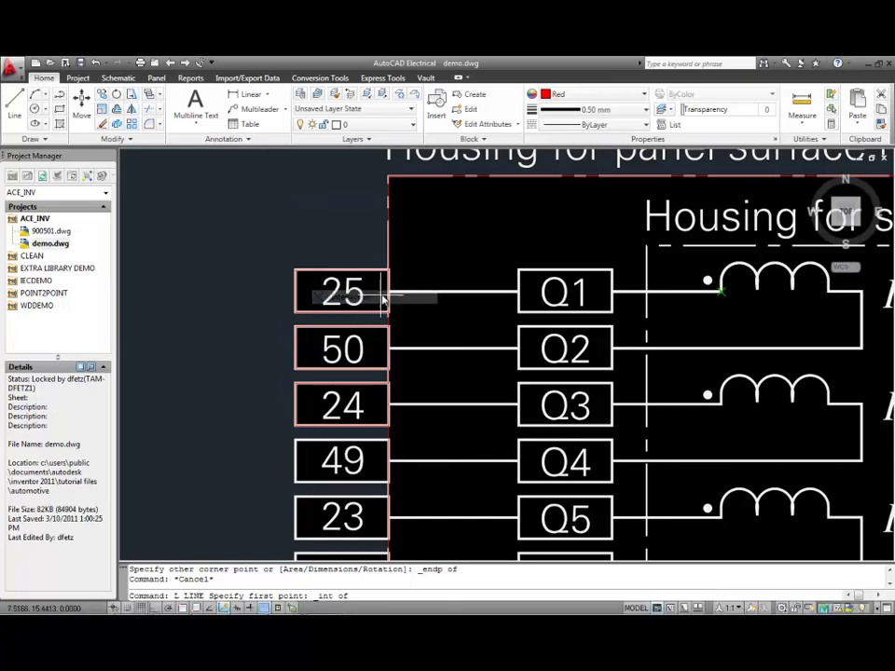
{"action": "left_click", "coordinate": [390, 292]}
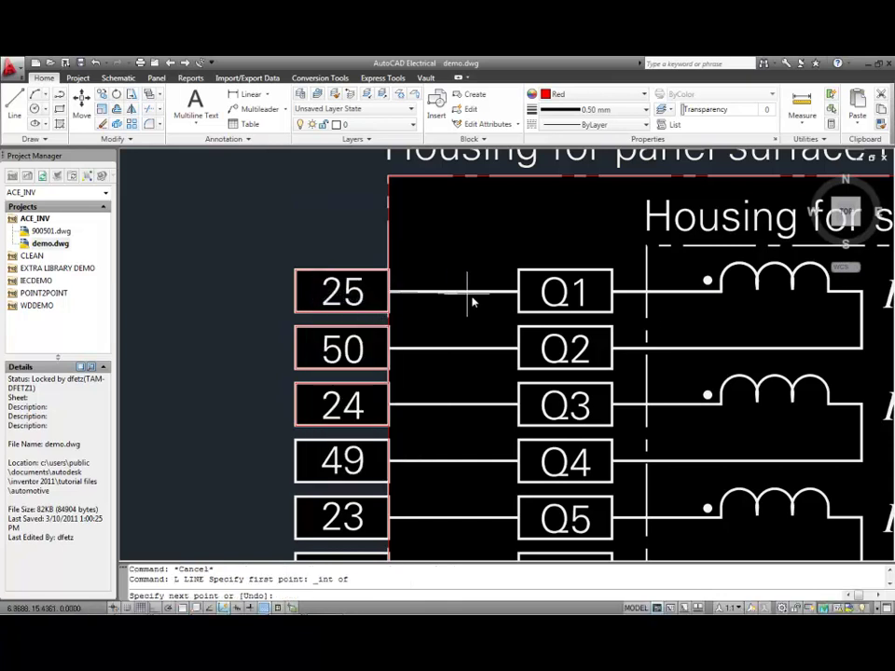
{"action": "key", "text": "F8"}
{"action": "left_click", "coordinate": [524, 296]}
{"action": "key", "text": "Escape"}
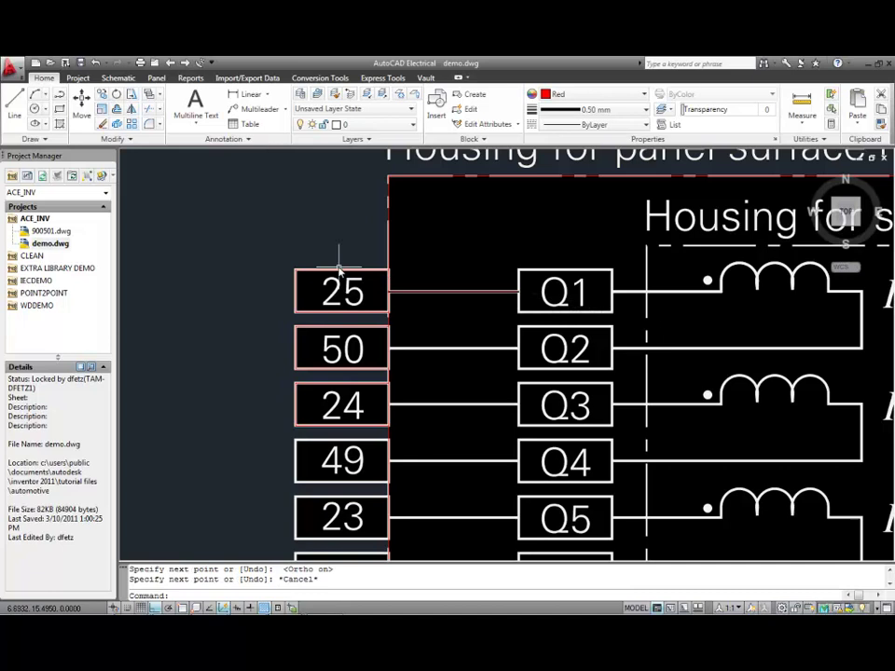
Step: Draw lines from terminal 50 to Q2 and from terminal 24 to Q3
{"action": "key", "text": "Return"}
{"action": "right_click", "coordinate": [296, 236], "text": "shift"}
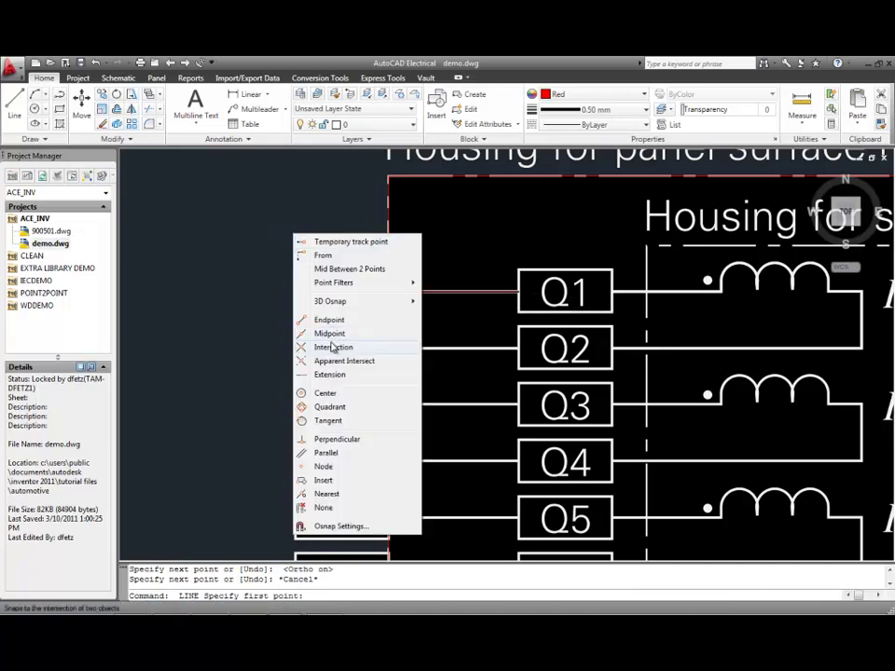
{"action": "left_click", "coordinate": [333, 346]}
{"action": "left_click", "coordinate": [391, 350]}
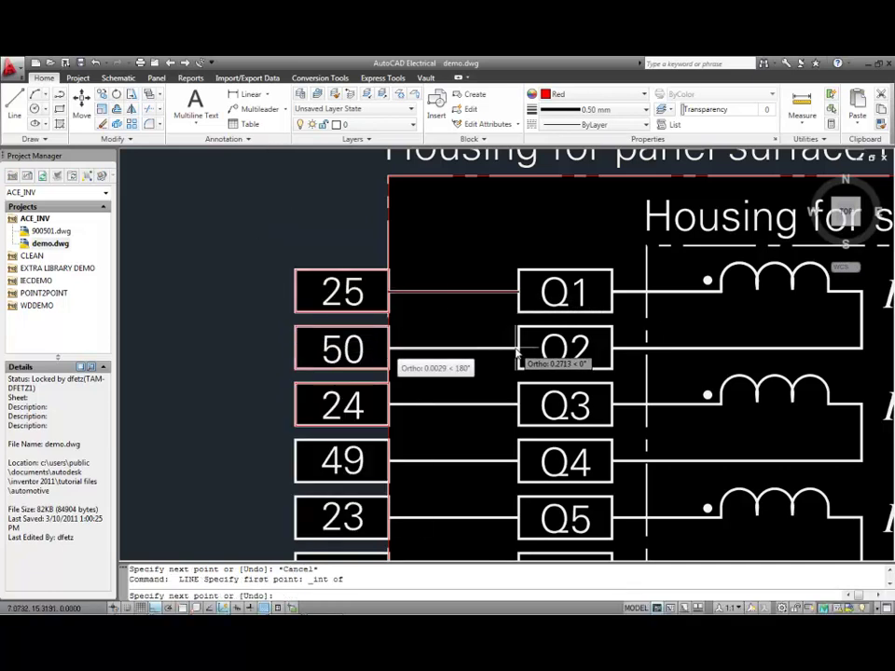
{"action": "left_click", "coordinate": [518, 349]}
{"action": "key", "text": "Escape"}
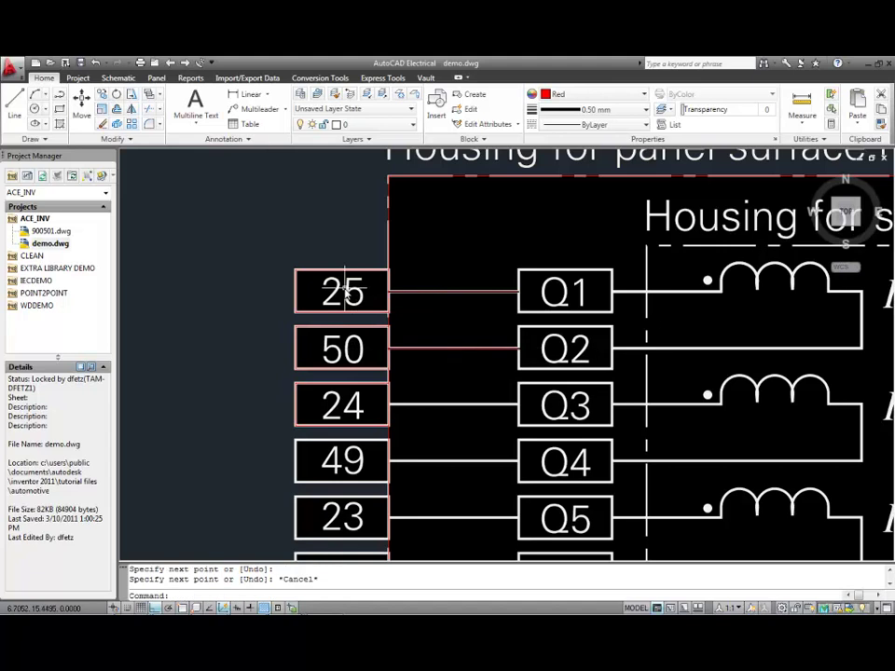
{"action": "key", "text": "Return"}
{"action": "right_click", "coordinate": [278, 236], "text": "shift"}
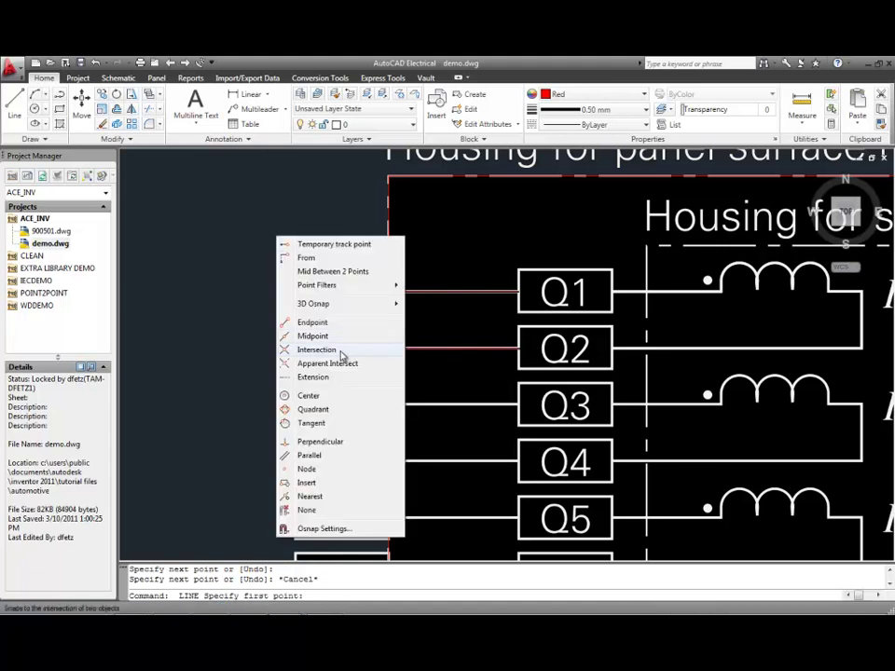
{"action": "left_click", "coordinate": [341, 356]}
{"action": "left_click", "coordinate": [390, 407]}
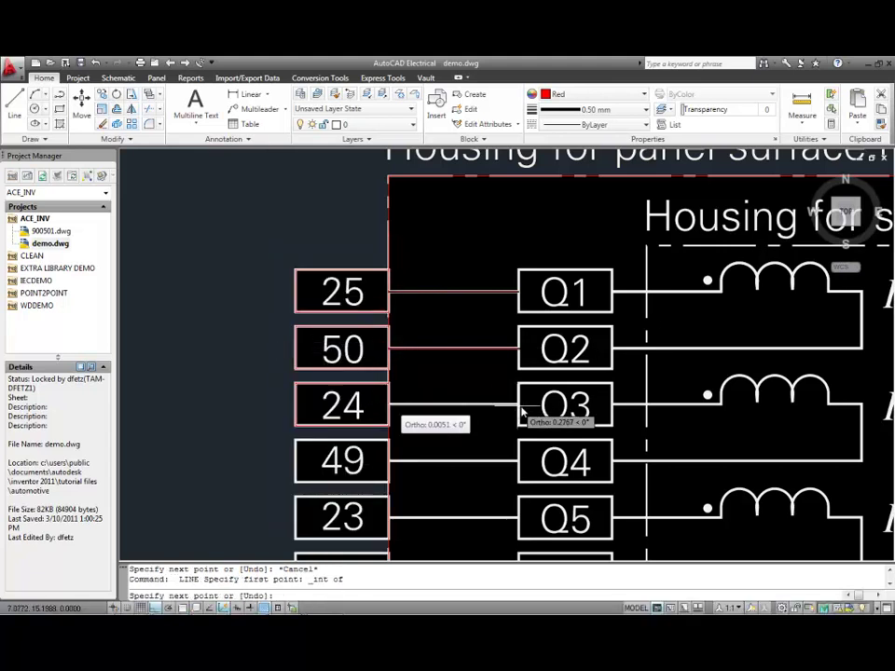
{"action": "left_click", "coordinate": [521, 412]}
Step: Zoom out, dock the PDF underlay's Properties palette, and turn Show Underlay off
{"action": "key", "text": "Escape"}
{"action": "scroll", "coordinate": [337, 242], "scroll_direction": "up", "scroll_amount": 3}
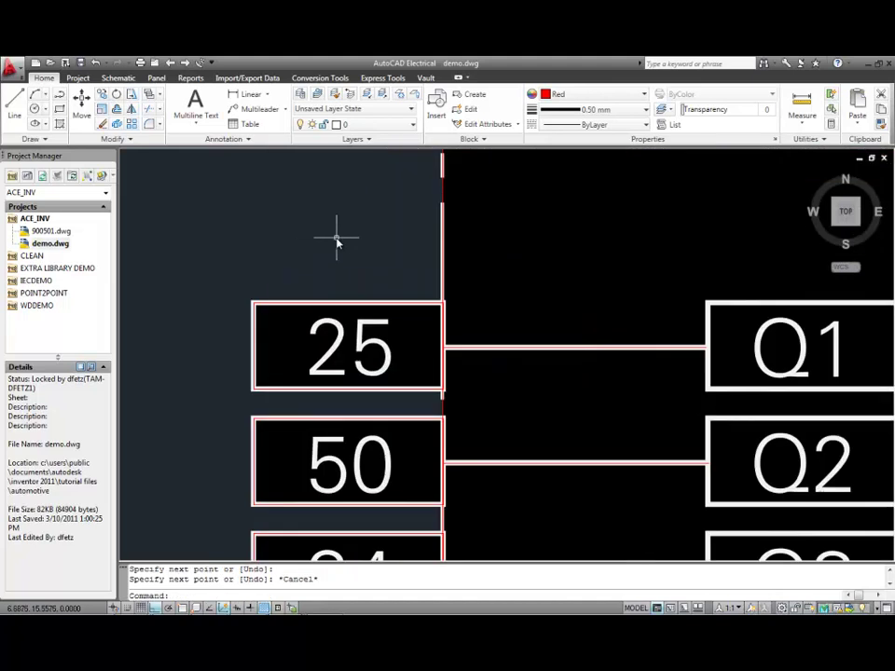
{"action": "scroll", "coordinate": [337, 242], "scroll_direction": "down", "scroll_amount": 5}
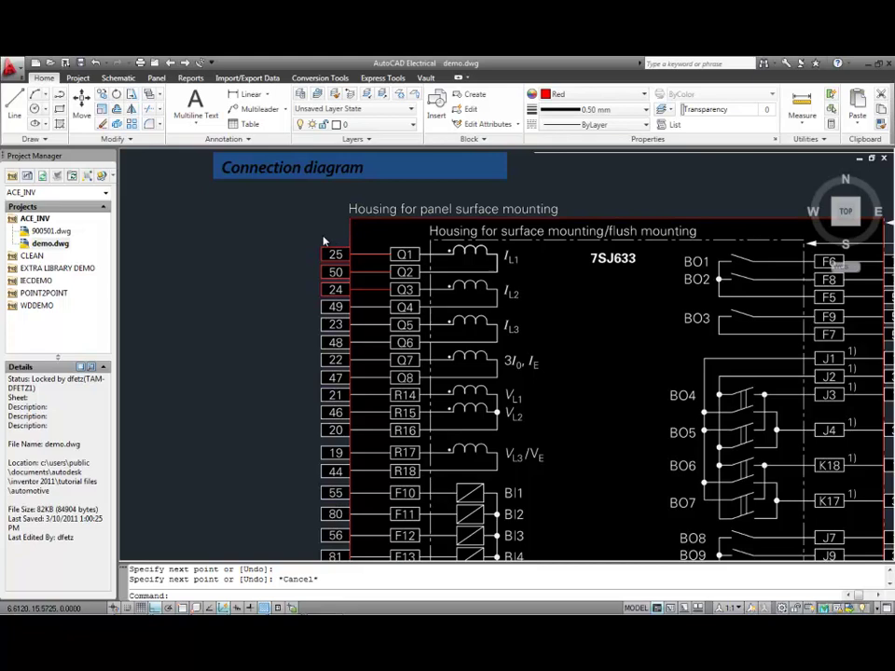
{"action": "scroll", "coordinate": [324, 242], "scroll_direction": "down", "scroll_amount": 2}
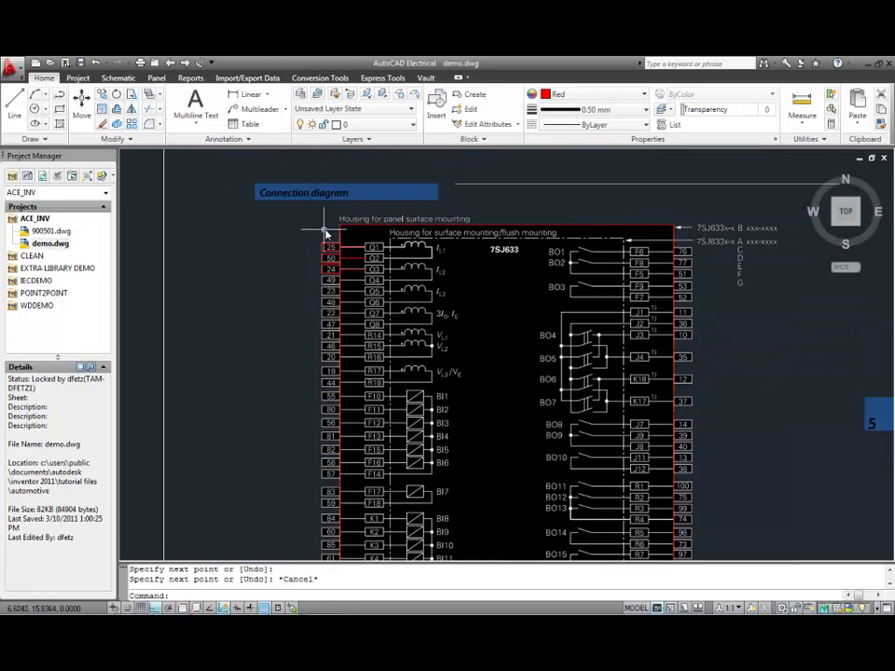
{"action": "double_click", "coordinate": [165, 271]}
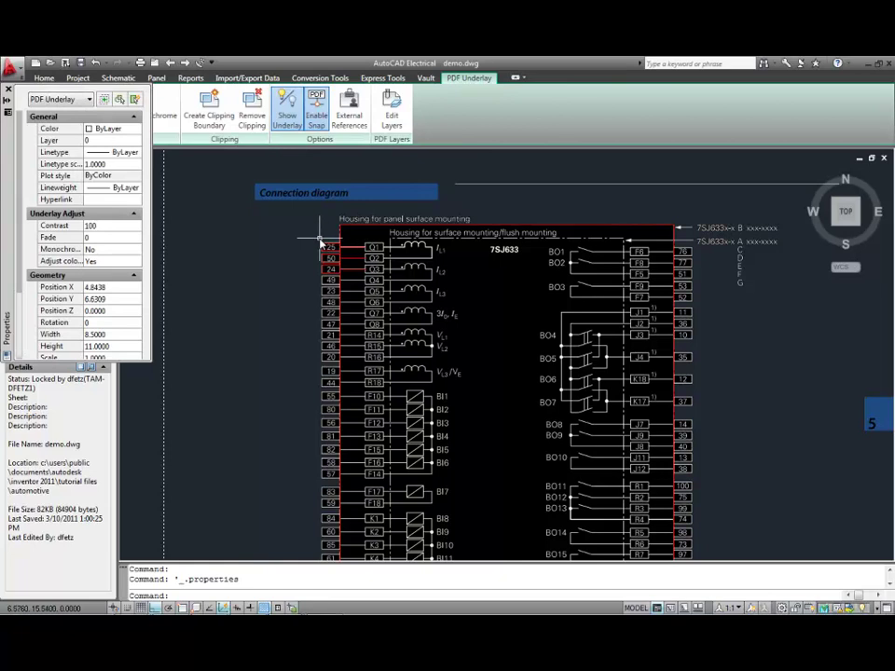
{"action": "left_click", "coordinate": [7, 90]}
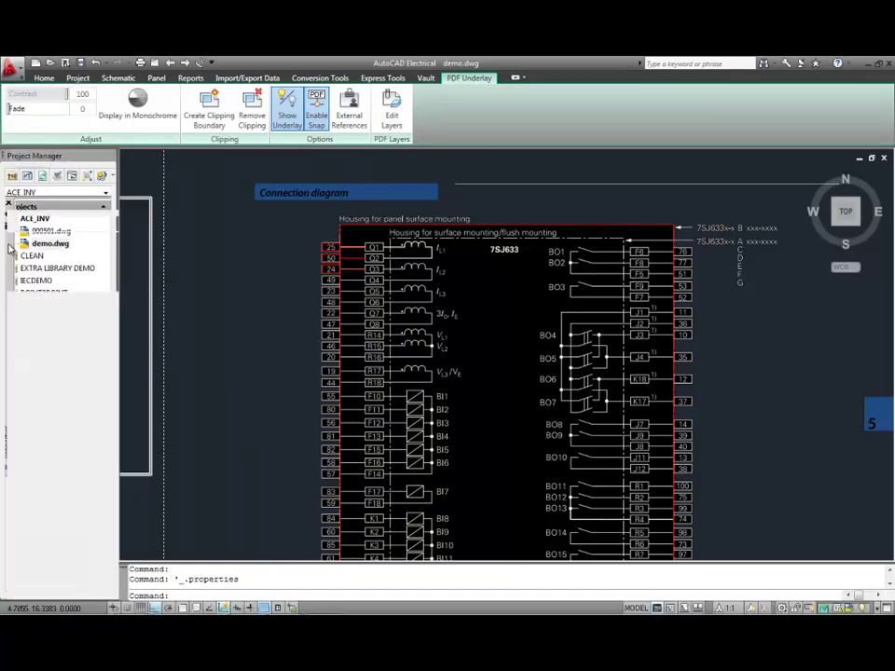
{"action": "mouse_move", "coordinate": [11, 109]}
{"action": "left_mouse_down"}
{"action": "mouse_move", "coordinate": [75, 116]}
{"action": "mouse_move", "coordinate": [11, 109]}
{"action": "mouse_move", "coordinate": [52, 128]}
{"action": "mouse_move", "coordinate": [16, 125]}
{"action": "left_mouse_up"}
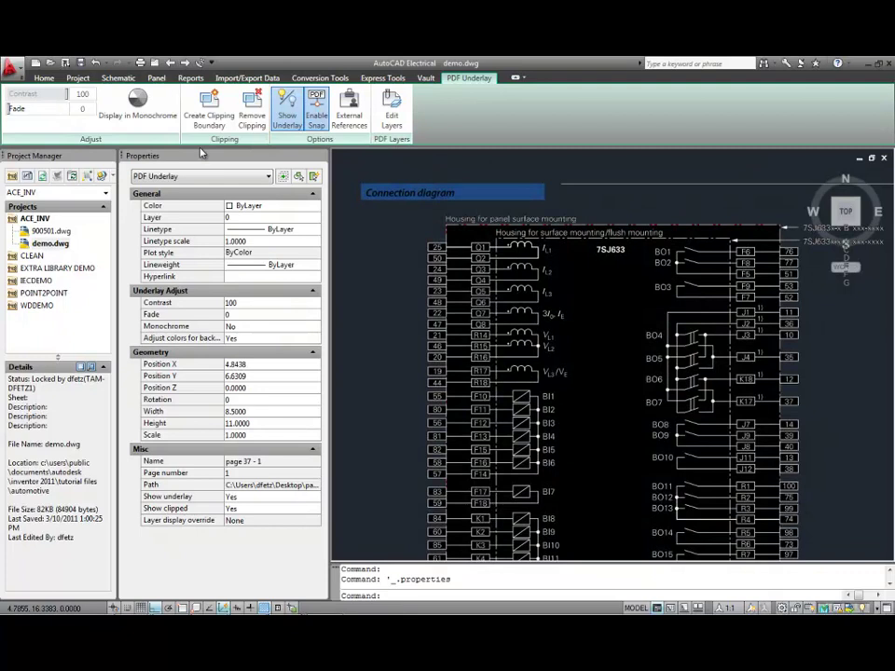
{"action": "left_click", "coordinate": [289, 119]}
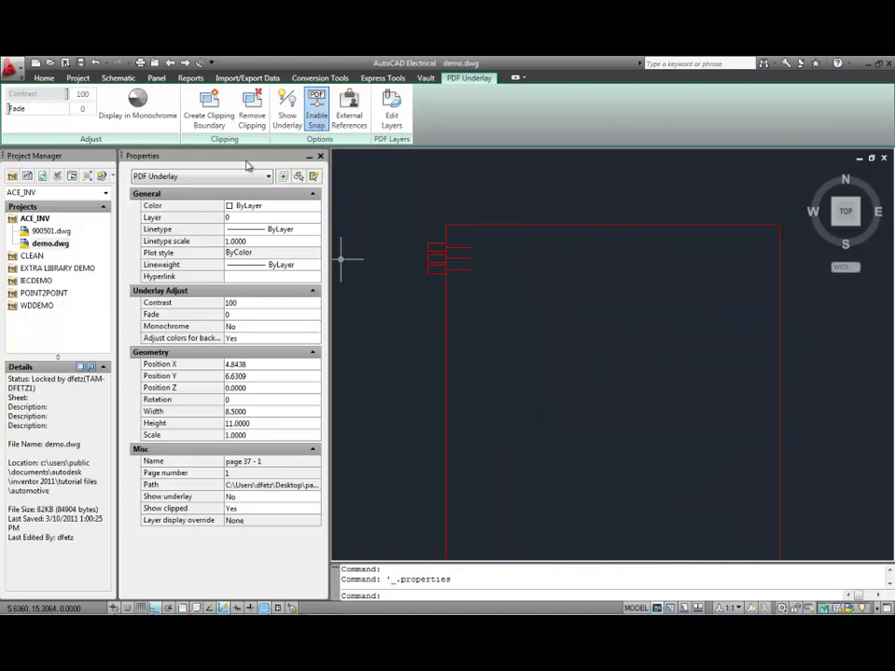
Step: Close Properties, zoom in on the red relay rectangle, and show the Schematic tools
{"action": "left_click", "coordinate": [320, 156]}
{"action": "type", "text": "z"}
{"action": "key", "text": "Return"}
{"action": "type", "text": "w"}
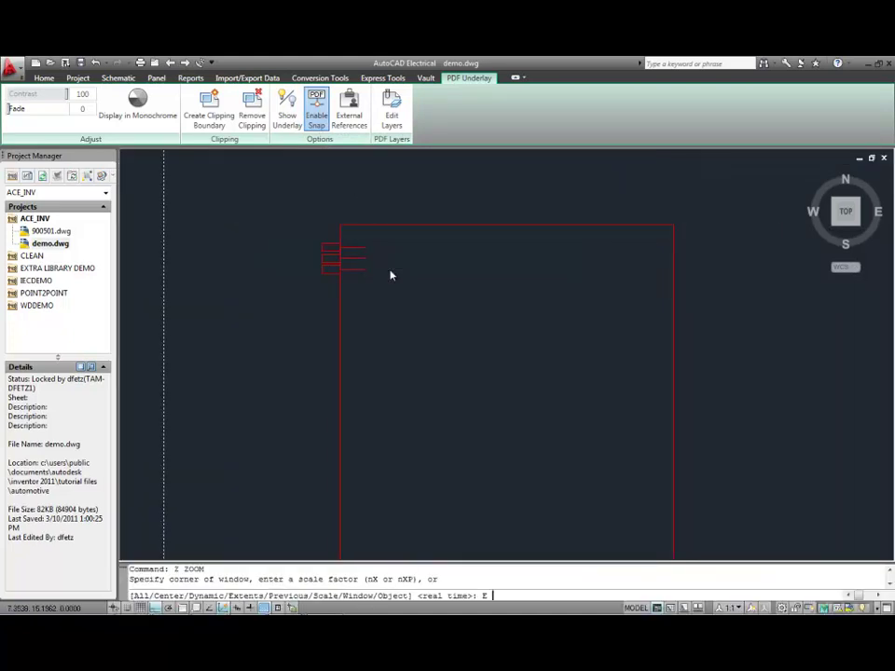
{"action": "key", "text": "Return"}
{"action": "left_click", "coordinate": [293, 253]}
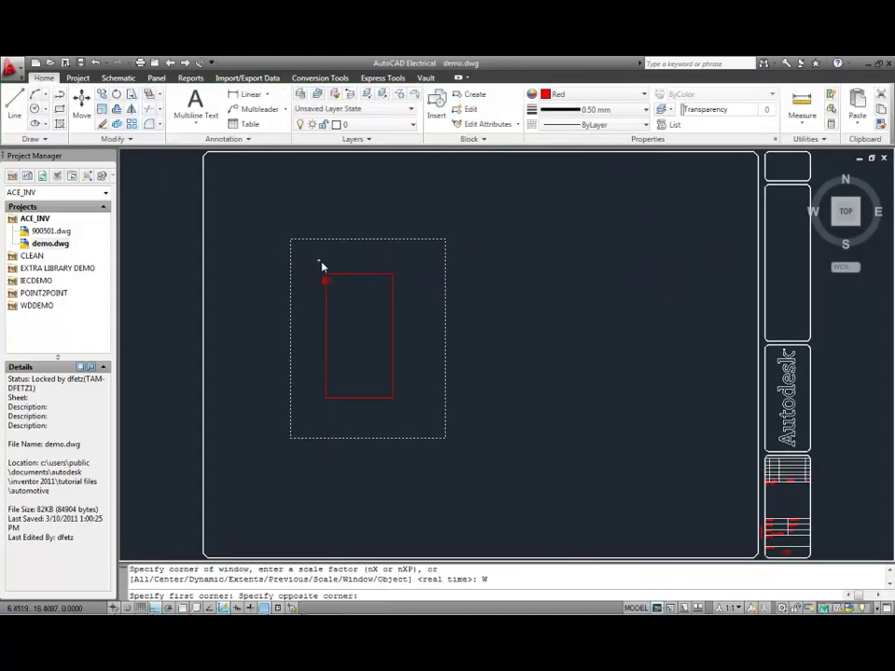
{"action": "left_click", "coordinate": [421, 414]}
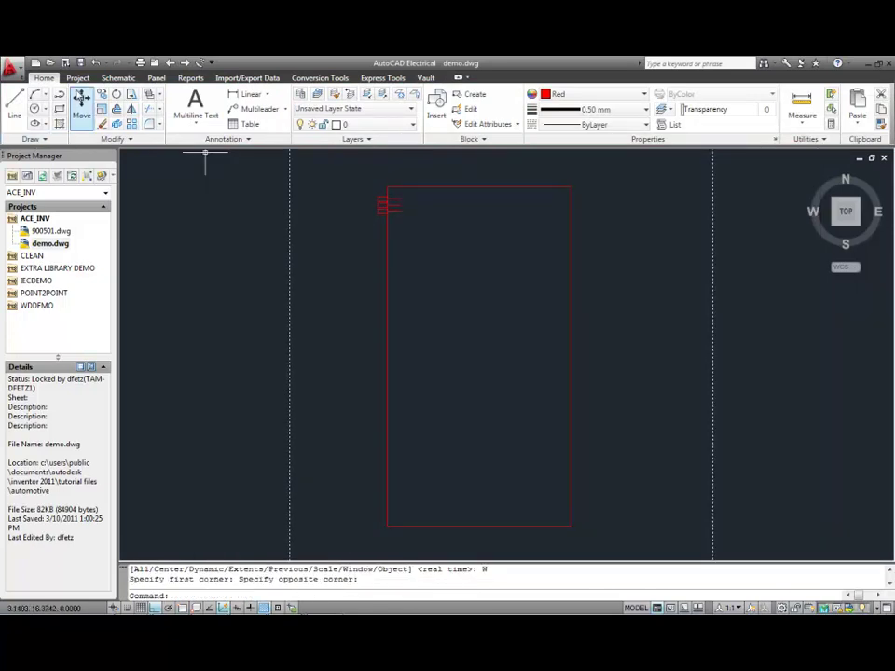
{"action": "left_click", "coordinate": [117, 78]}
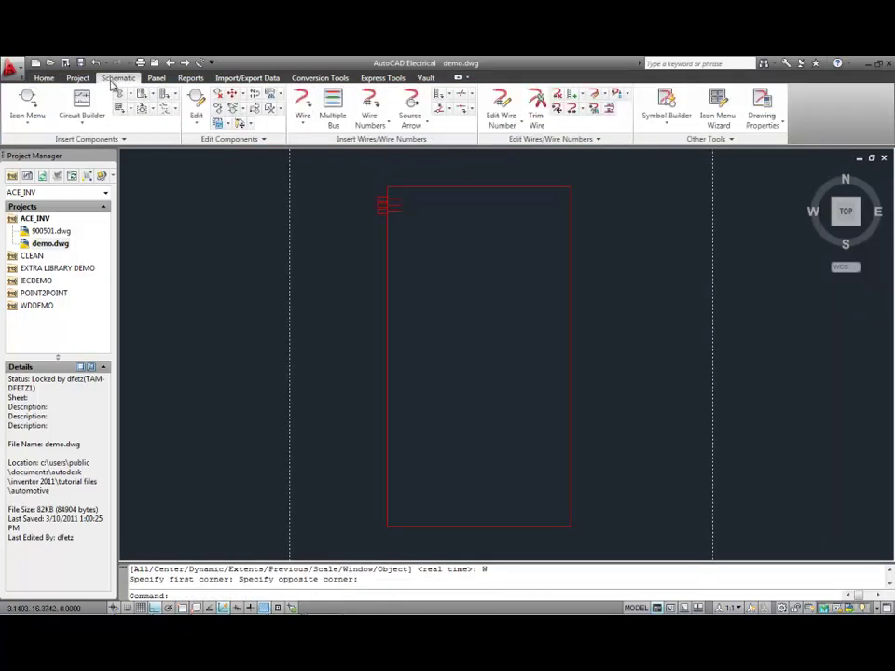
Step: In Symbol Builder, choose on-screen insertion point and type (CR) Control relays, then confirm
{"action": "left_click", "coordinate": [665, 100]}
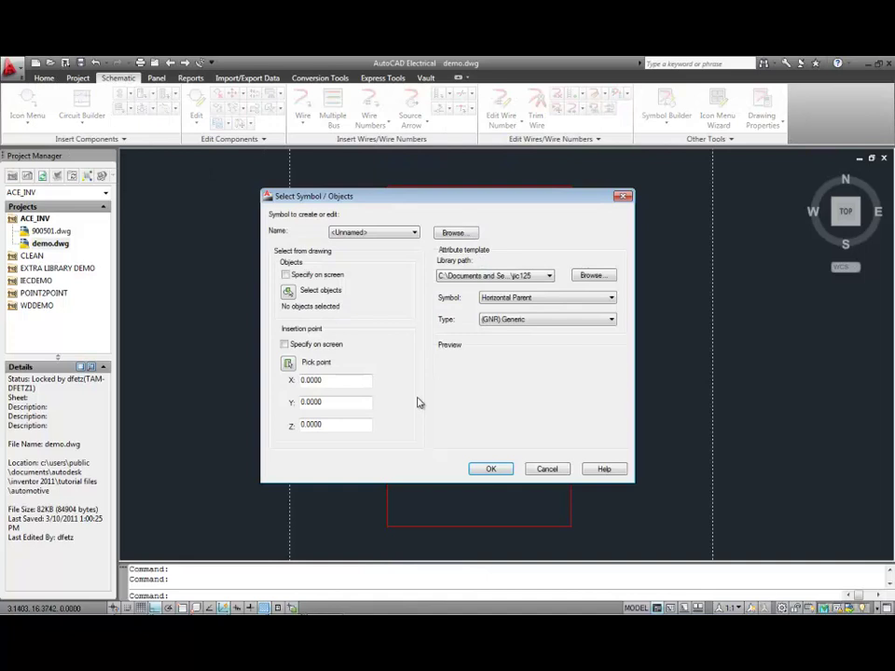
{"action": "left_click", "coordinate": [308, 345]}
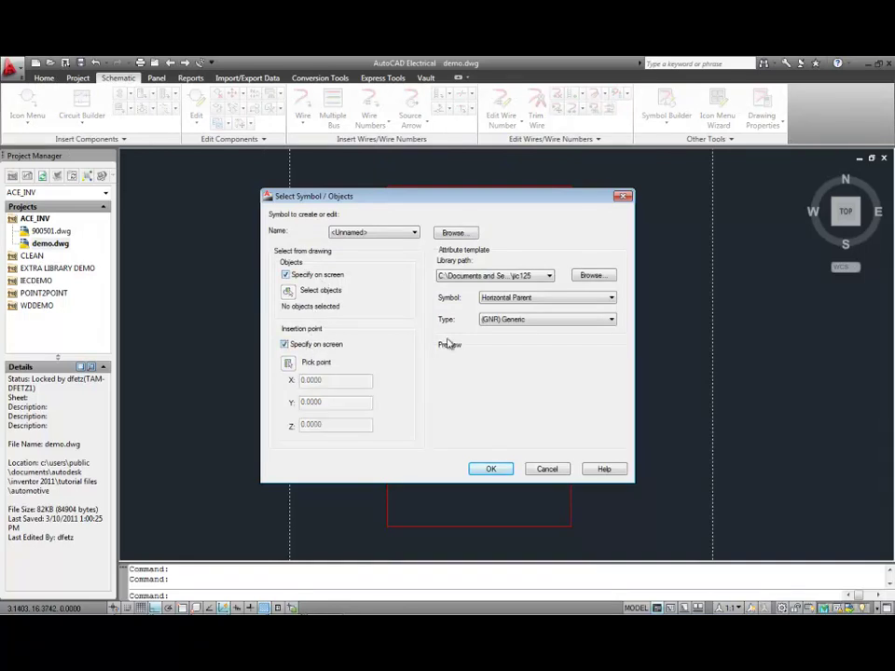
{"action": "left_click", "coordinate": [613, 319]}
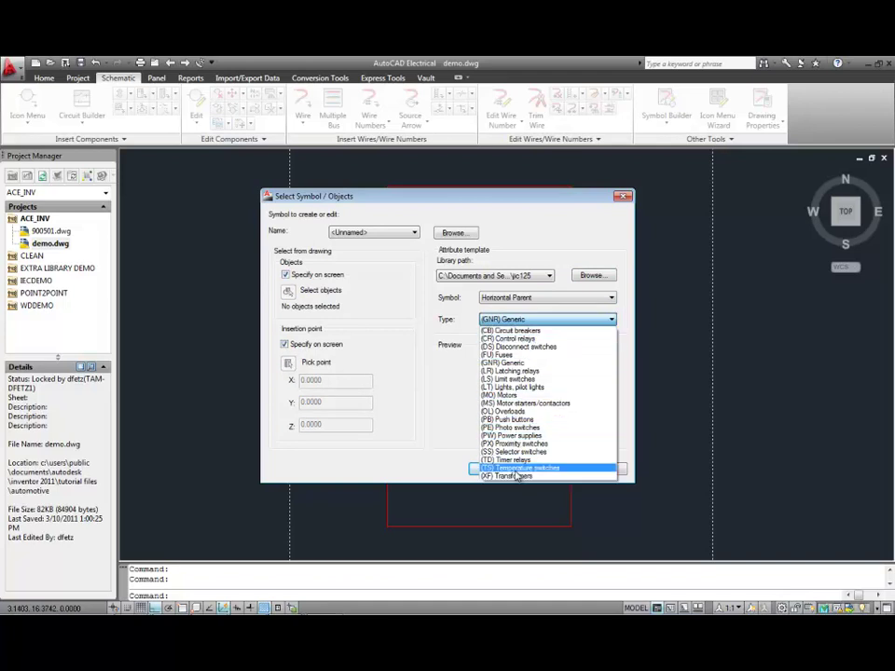
{"action": "left_click", "coordinate": [521, 364]}
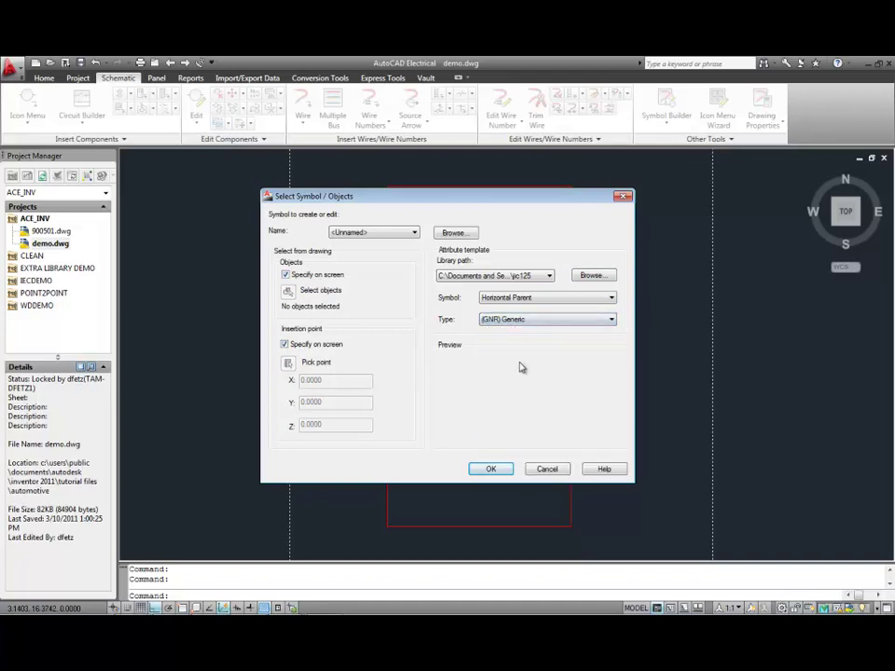
{"action": "left_click", "coordinate": [611, 320]}
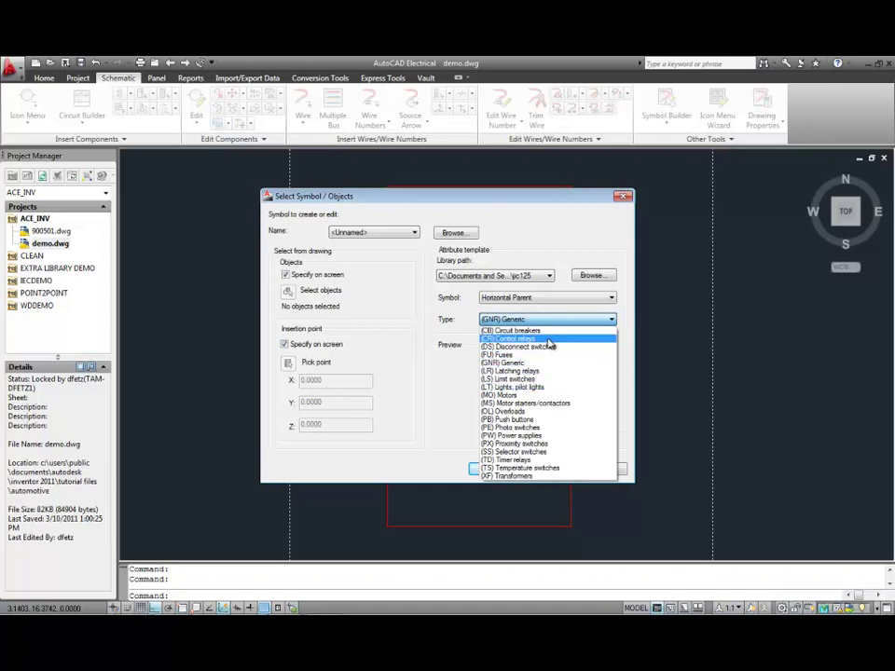
{"action": "left_click", "coordinate": [550, 338]}
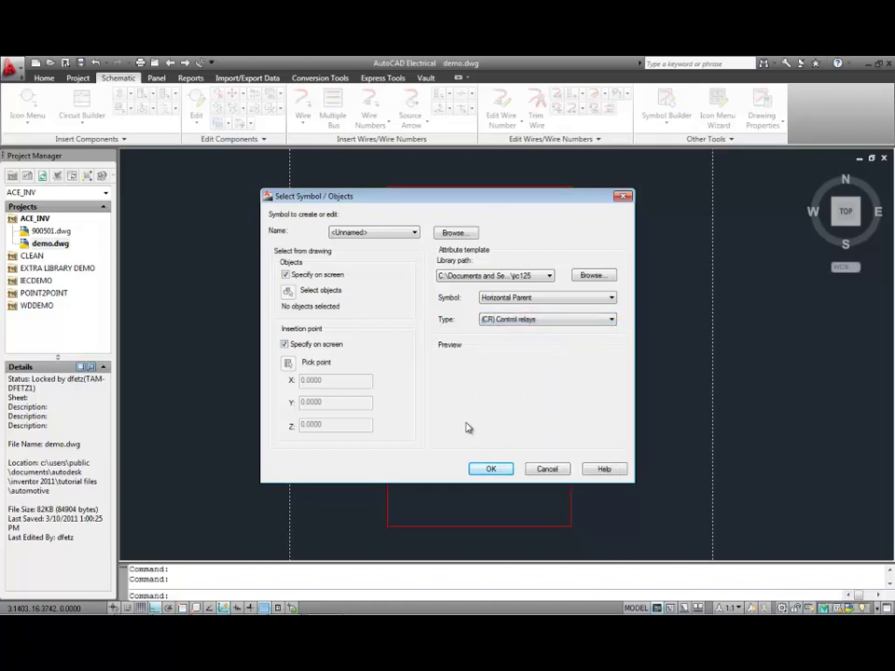
{"action": "left_click", "coordinate": [489, 469]}
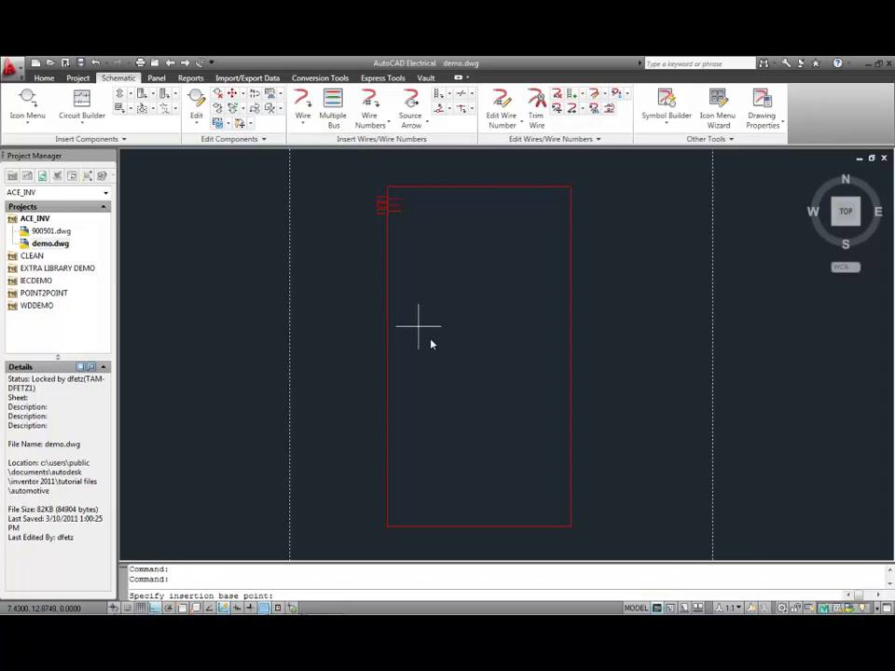
Step: Snap the base point to the rectangle's lower-left corner and crossing-select all seven traced objects for block HCR1_001
{"action": "right_click", "coordinate": [362, 438], "text": "shift"}
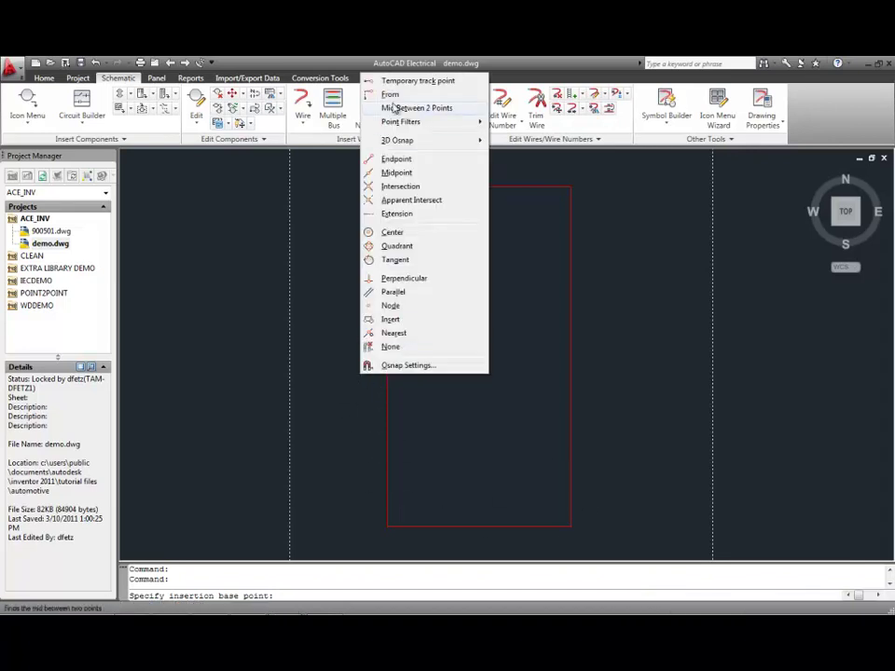
{"action": "left_click", "coordinate": [395, 158]}
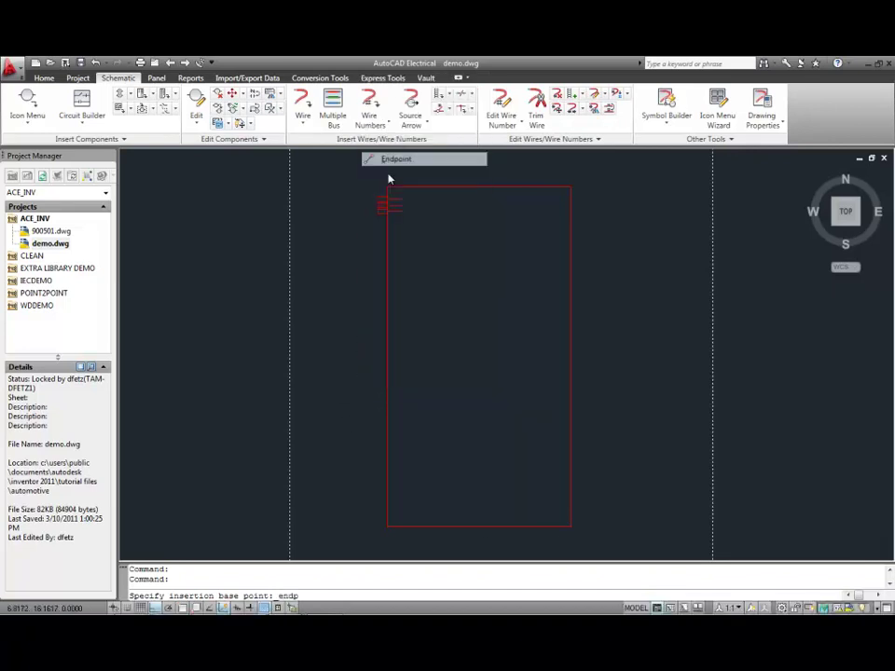
{"action": "left_click", "coordinate": [386, 525]}
{"action": "left_click", "coordinate": [591, 542]}
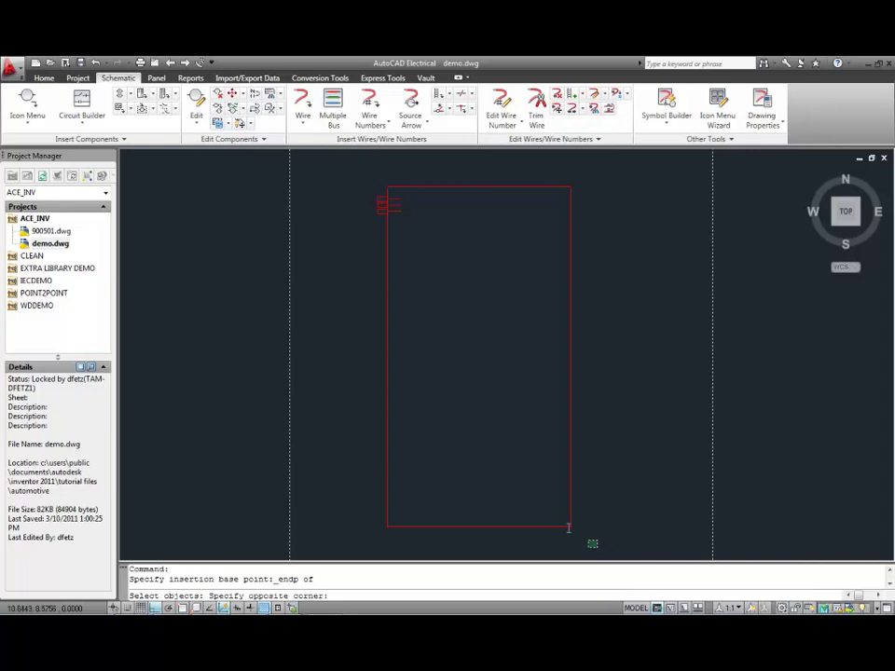
{"action": "left_click", "coordinate": [356, 164]}
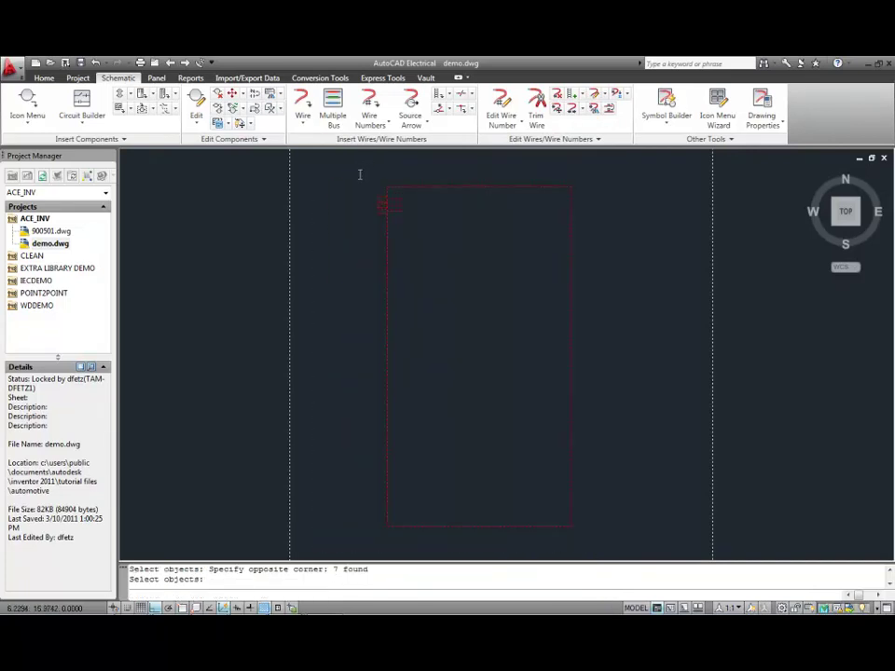
{"action": "key", "text": "Return"}
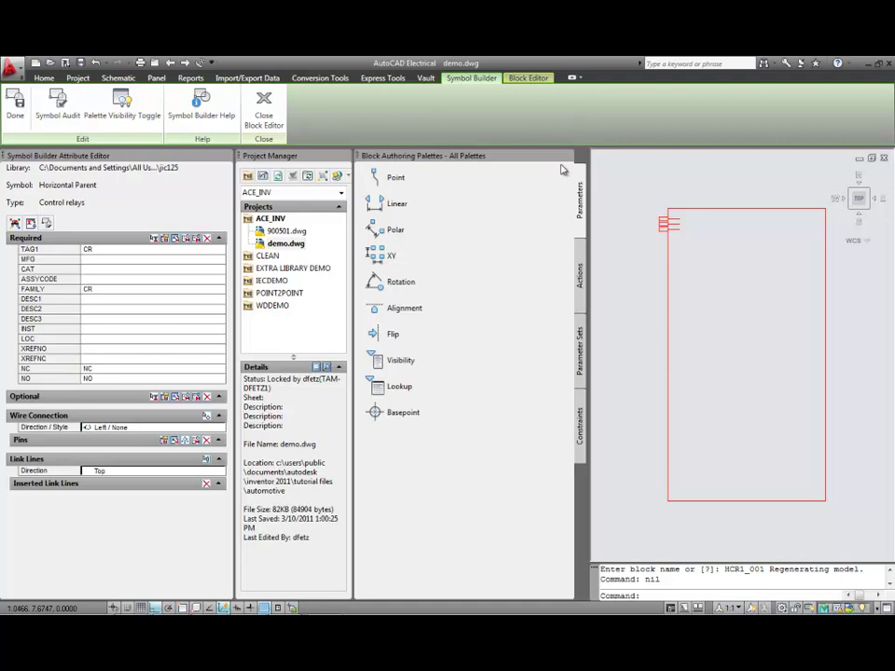
Step: Insert the required attributes TAG1 through NO just below the relay rectangle
{"action": "left_click", "coordinate": [566, 154]}
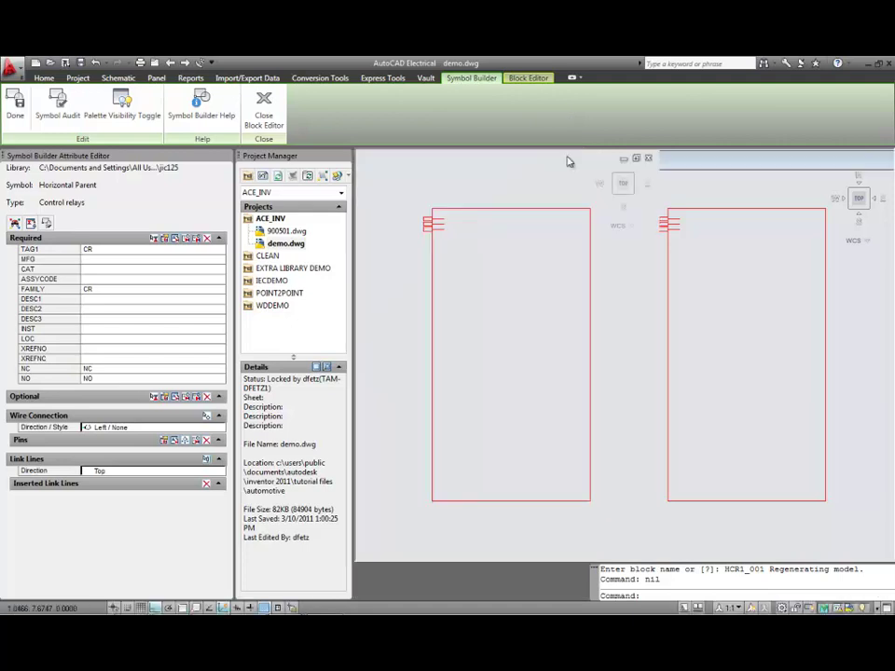
{"action": "left_click", "coordinate": [40, 251]}
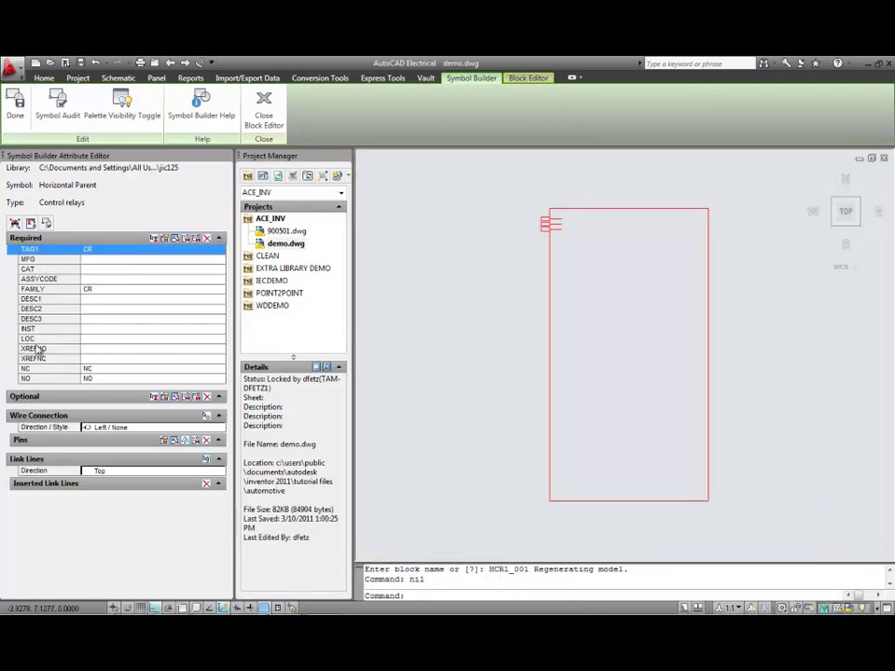
{"action": "left_click", "coordinate": [31, 278]}
{"action": "left_click", "coordinate": [26, 309]}
{"action": "left_click", "coordinate": [32, 291], "text": "shift"}
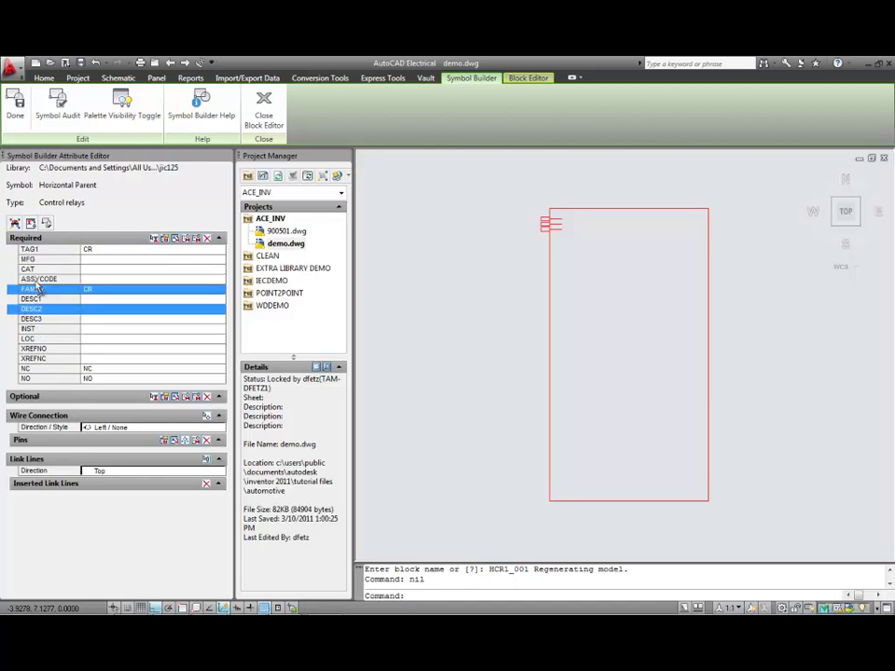
{"action": "left_click", "coordinate": [37, 269], "text": "shift"}
{"action": "left_click", "coordinate": [48, 250]}
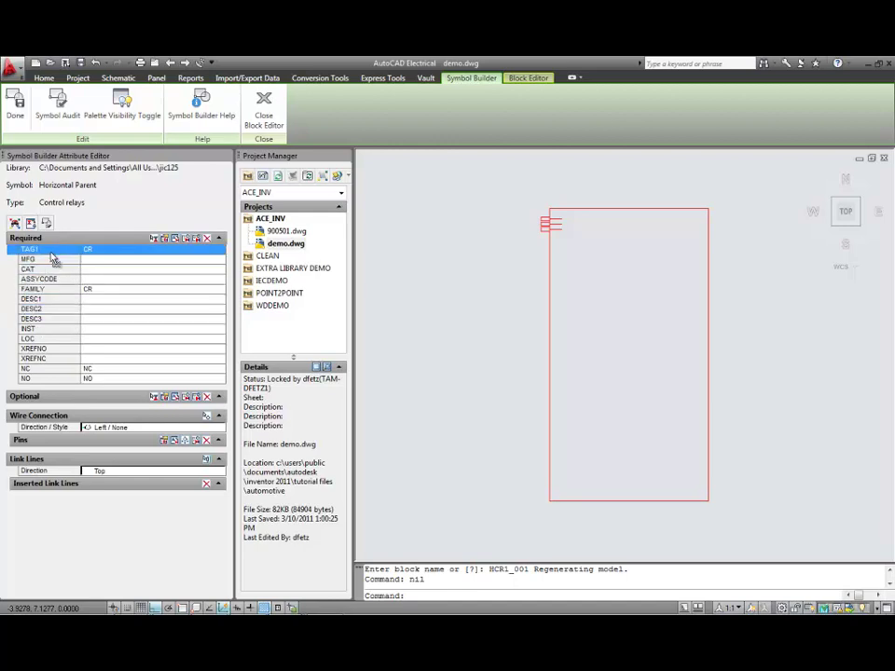
{"action": "left_click", "coordinate": [34, 377], "text": "shift"}
{"action": "left_click_drag", "start_coordinate": [38, 344], "coordinate": [550, 392]}
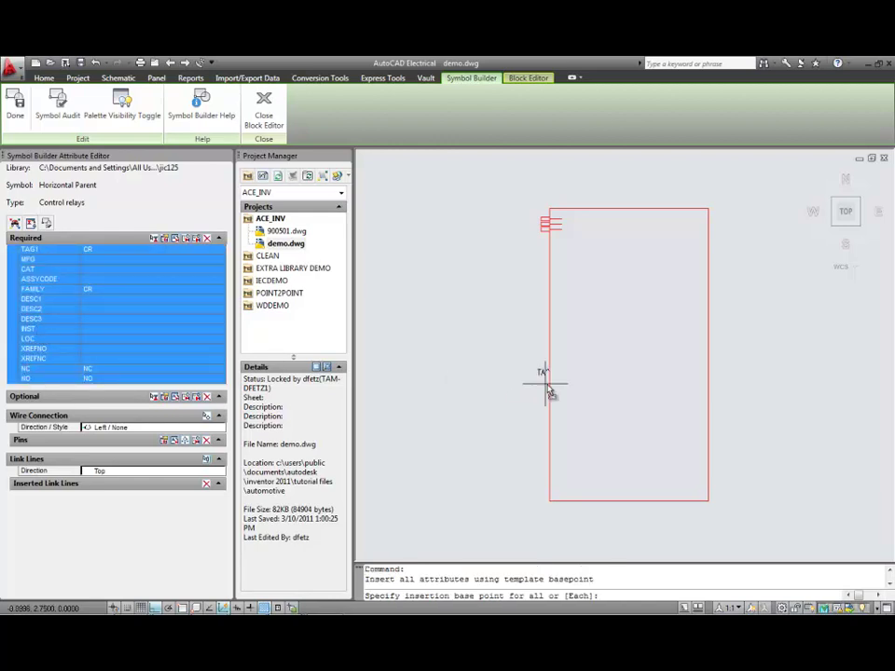
{"action": "left_click", "coordinate": [627, 535]}
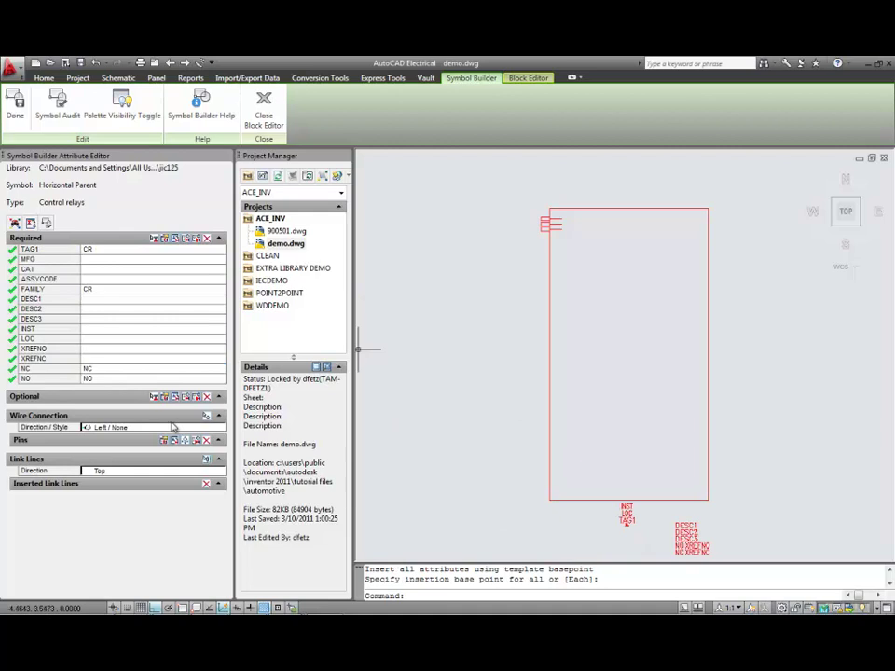
Step: Zoom a window onto the symbol's top-left pin area
{"action": "type", "text": "z"}
{"action": "key", "text": "Return"}
{"action": "type", "text": "w"}
{"action": "key", "text": "Return"}
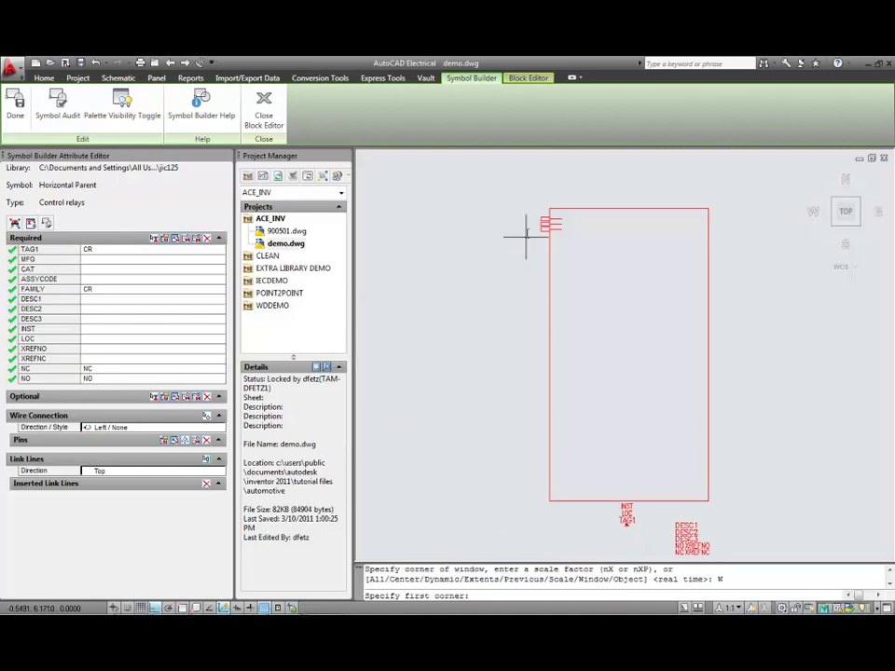
{"action": "left_click", "coordinate": [524, 195]}
{"action": "left_click", "coordinate": [579, 241]}
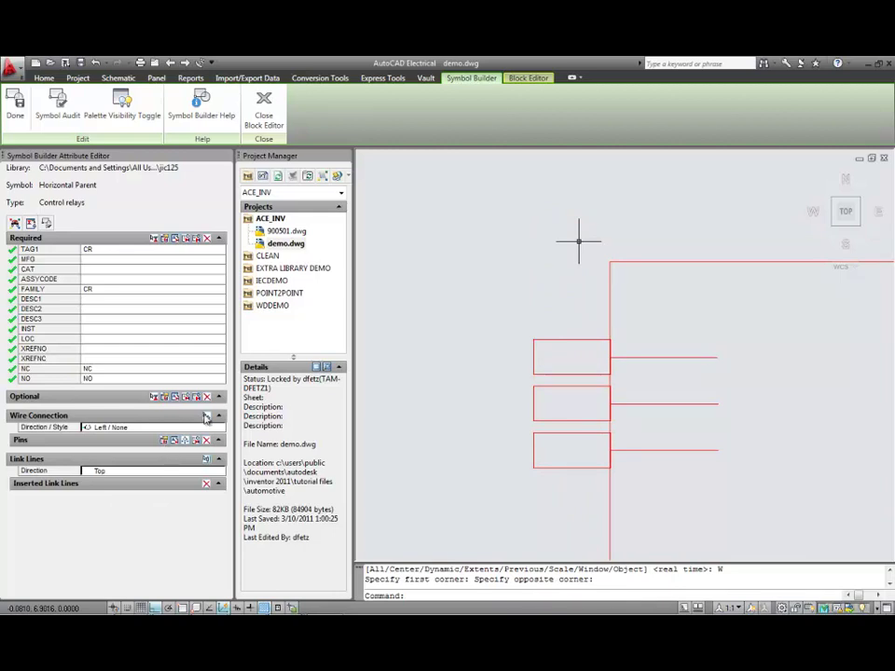
Step: Place wire connection pins TERM01, TERM02 and TERM03 at the midpoints of the three pin boxes
{"action": "left_click", "coordinate": [207, 416]}
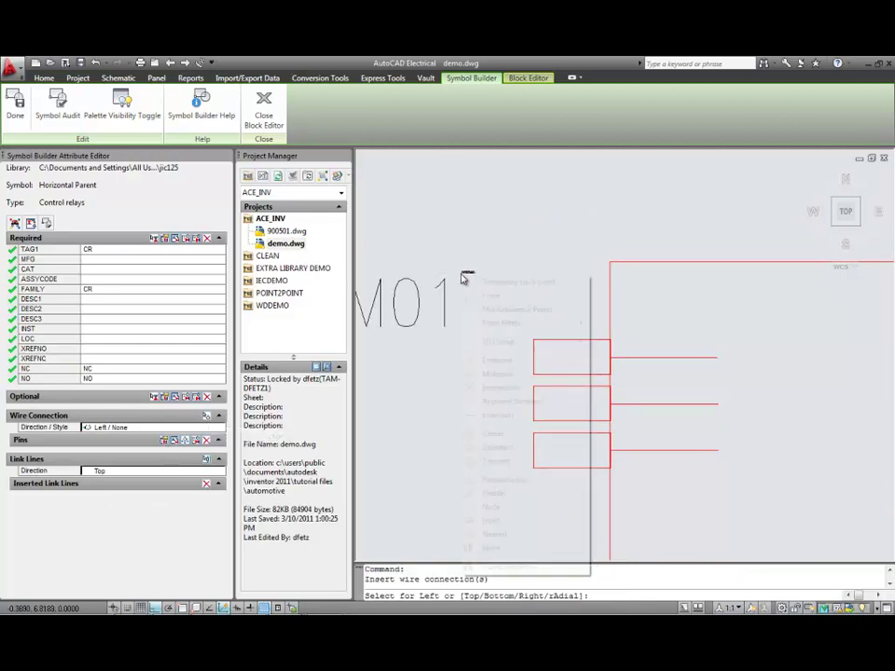
{"action": "right_click", "coordinate": [464, 274], "text": "shift"}
{"action": "left_click", "coordinate": [489, 374]}
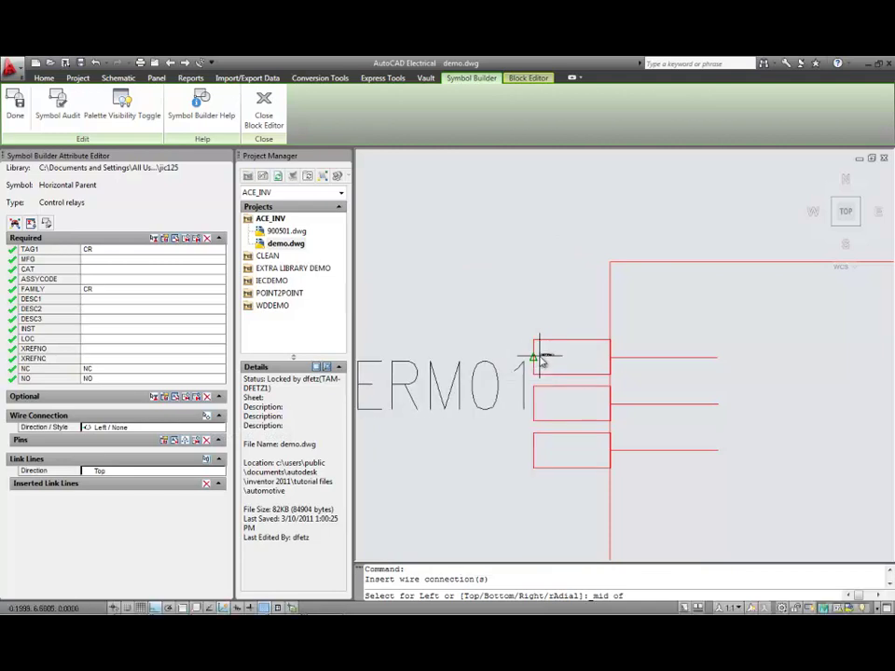
{"action": "left_click", "coordinate": [540, 360]}
{"action": "right_click", "coordinate": [514, 312], "text": "shift"}
{"action": "left_click", "coordinate": [539, 411]}
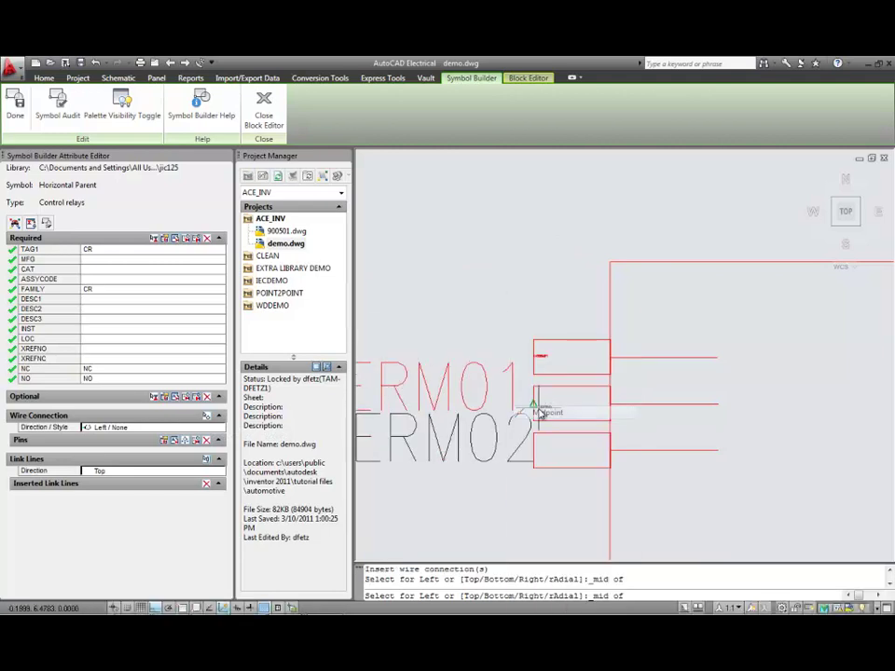
{"action": "left_click", "coordinate": [535, 410]}
{"action": "right_click", "coordinate": [501, 306], "text": "shift"}
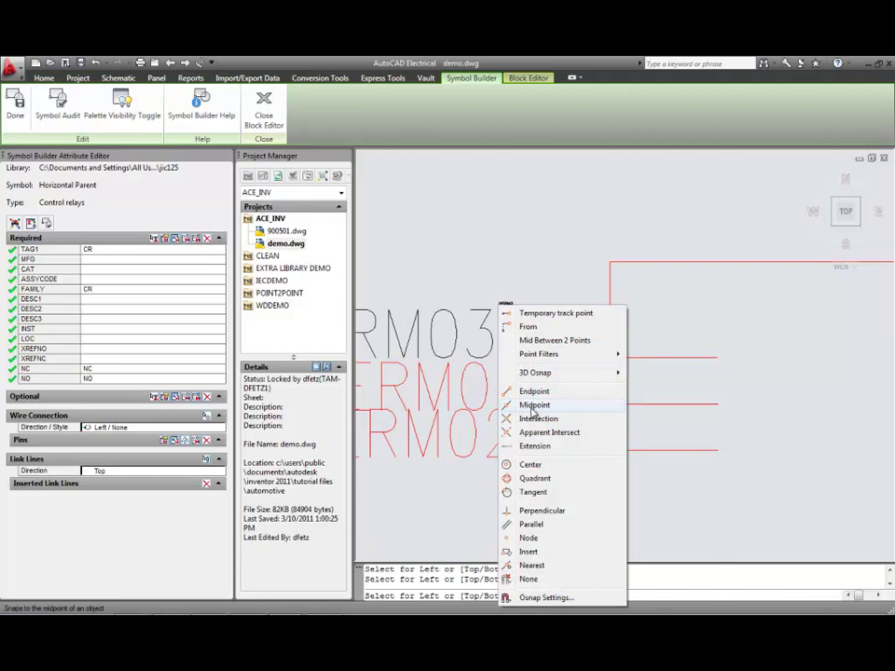
{"action": "left_click", "coordinate": [534, 405]}
{"action": "left_click", "coordinate": [537, 446]}
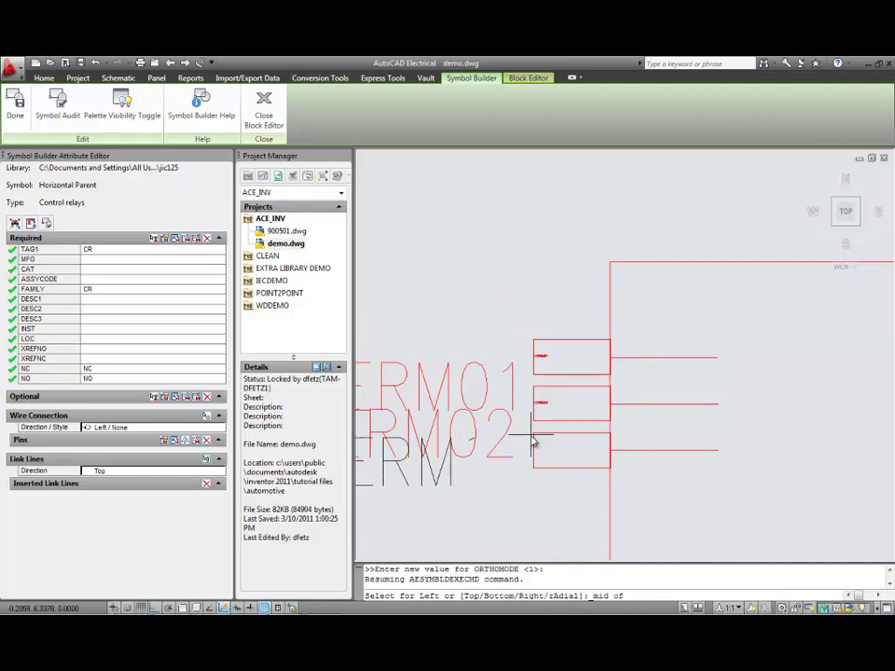
Step: End pin placement and zoom extents to fit the whole symbol
{"action": "key", "text": "Escape"}
{"action": "right_click", "coordinate": [610, 341]}
{"action": "key", "text": "Escape"}
{"action": "type", "text": "z"}
{"action": "key", "text": "Return"}
{"action": "type", "text": "e"}
{"action": "key", "text": "Return"}
{"action": "key", "text": "Return"}
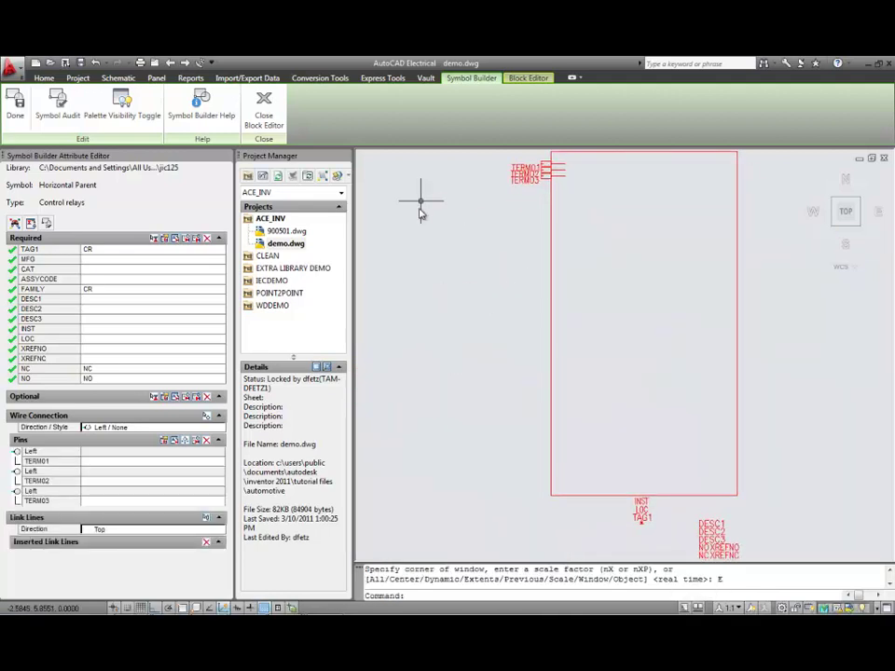
Step: Close the Block Editor with base point specified on screen and review the Symbol Audit insertion-point error
{"action": "left_click", "coordinate": [264, 110]}
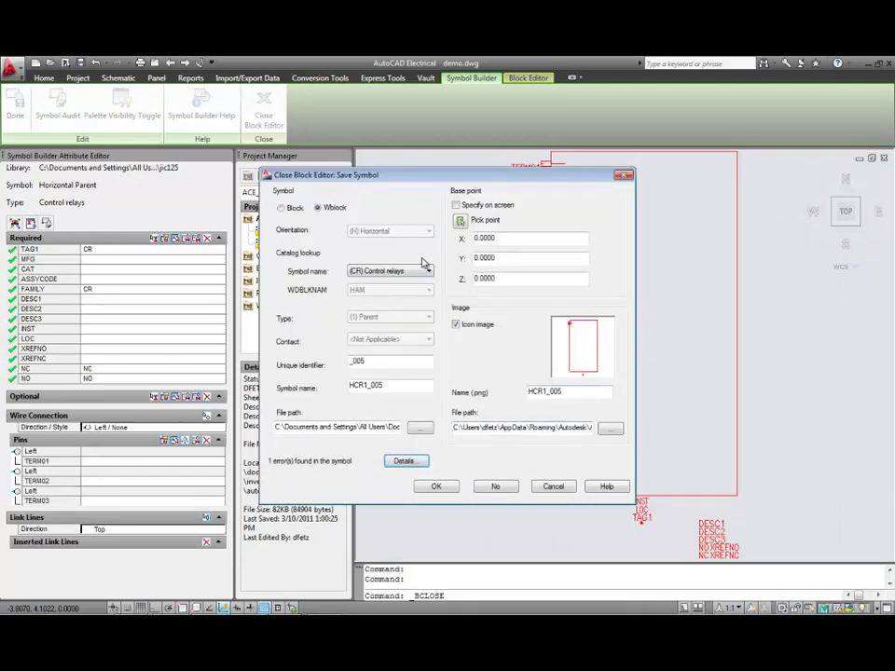
{"action": "left_click", "coordinate": [455, 205]}
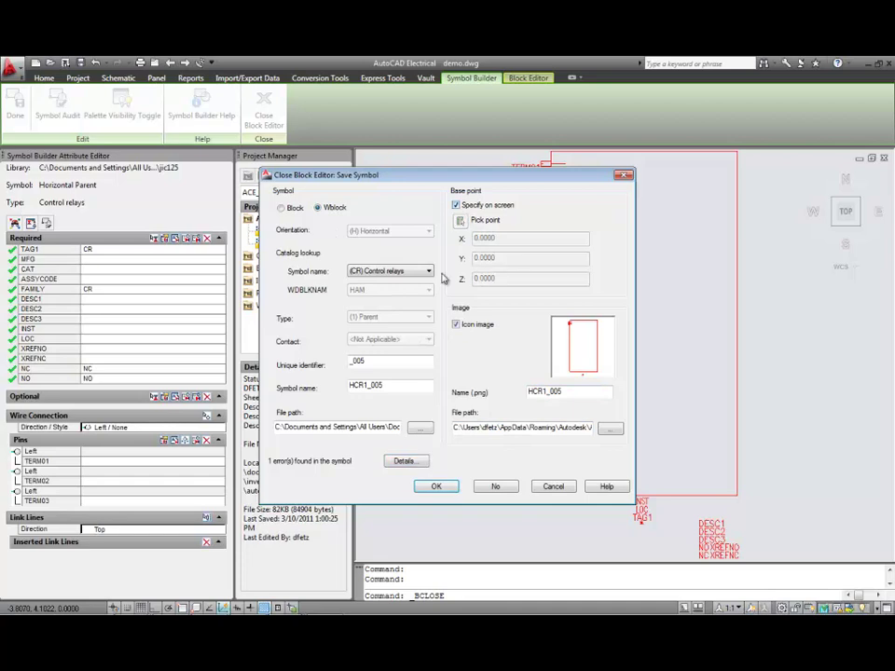
{"action": "left_click", "coordinate": [417, 466]}
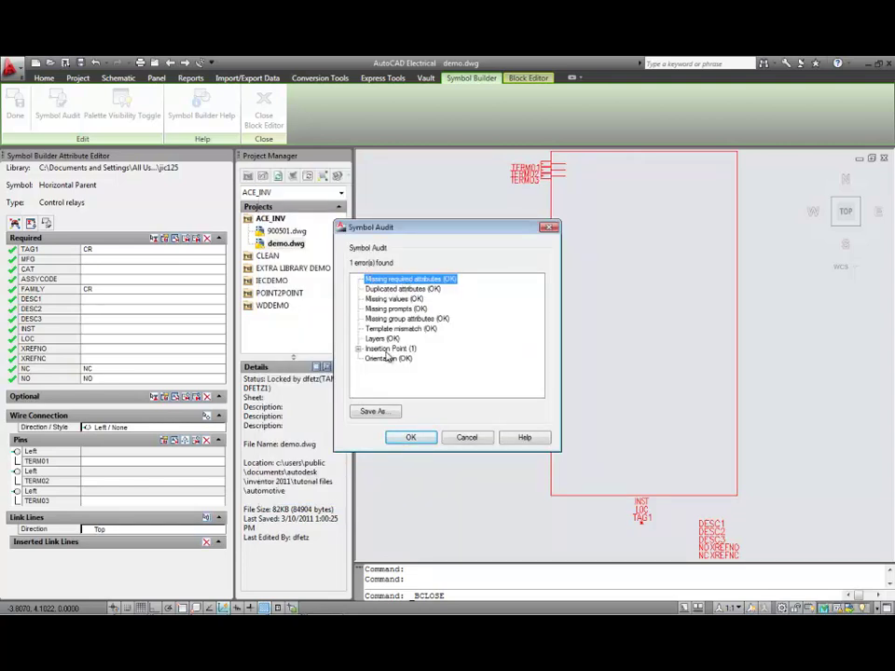
{"action": "left_click", "coordinate": [359, 349]}
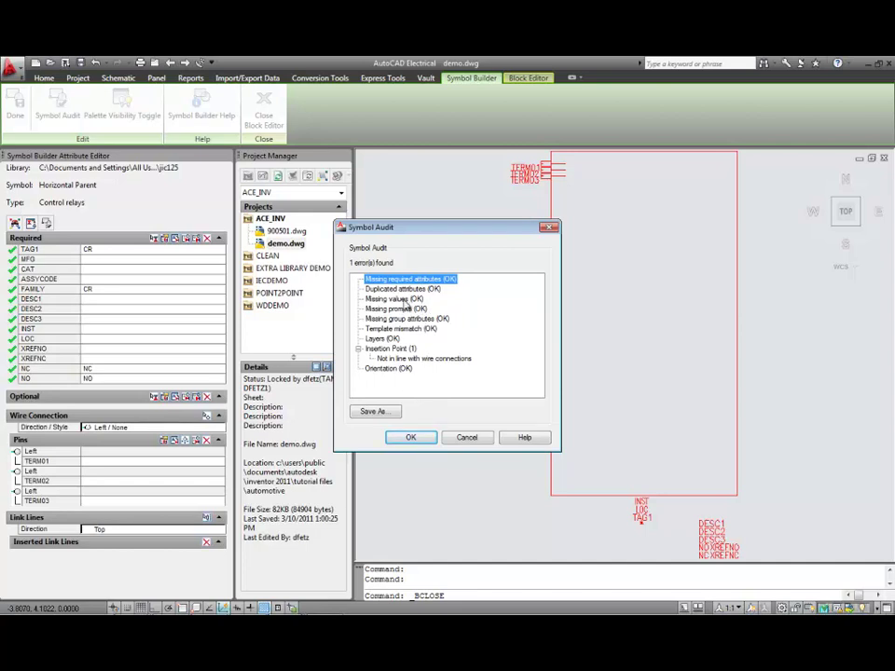
{"action": "left_click", "coordinate": [412, 438]}
Step: Save the symbol as HCR1_005, overwriting the existing icon image, and pick its base point
{"action": "left_click", "coordinate": [434, 487]}
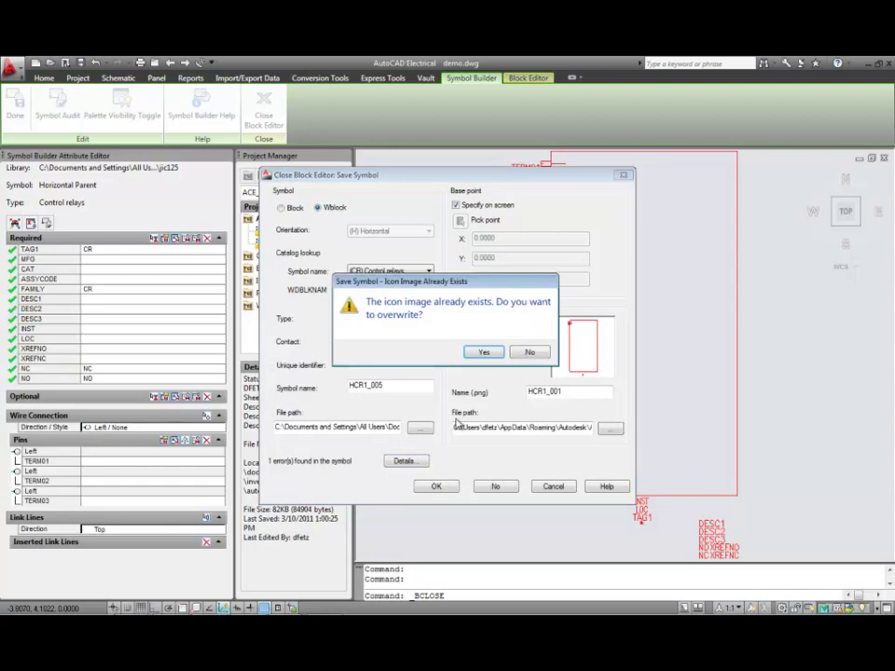
{"action": "left_click", "coordinate": [481, 353]}
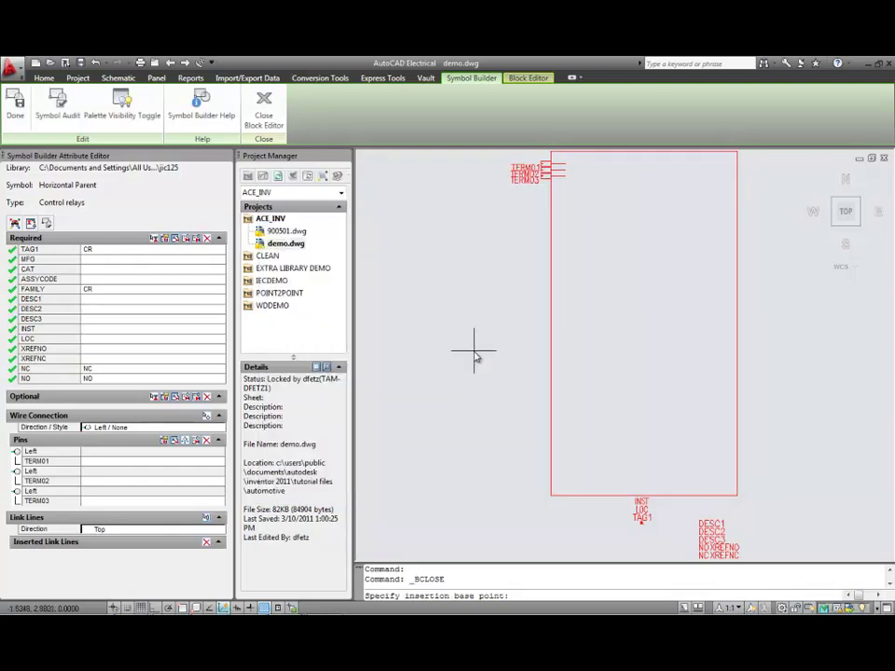
{"action": "left_click", "coordinate": [463, 266]}
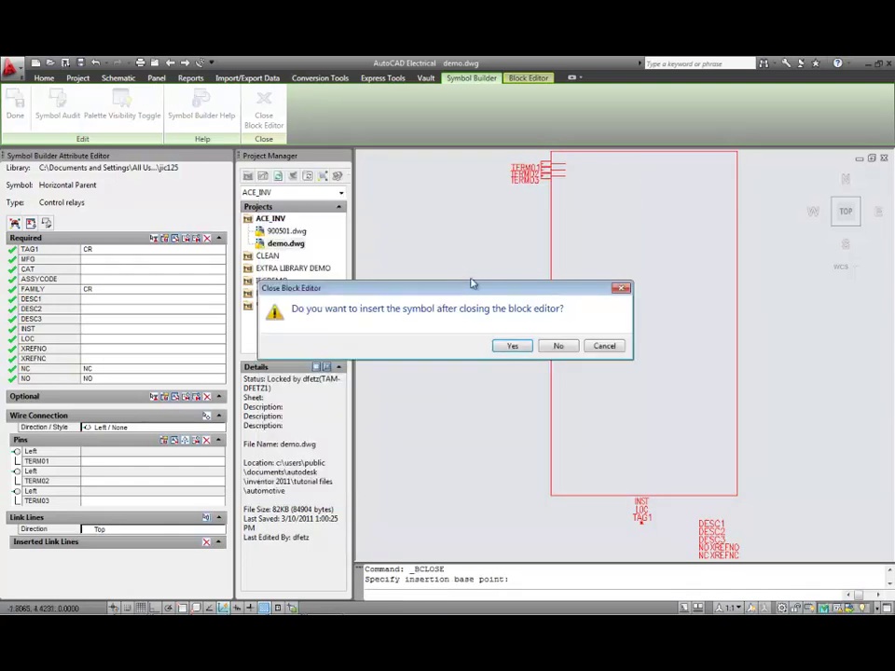
Step: Confirm inserting the newly saved relay symbol into demo.dwg
{"action": "left_click", "coordinate": [512, 346]}
{"action": "scroll", "coordinate": [509, 354], "scroll_direction": "up", "scroll_amount": 5}
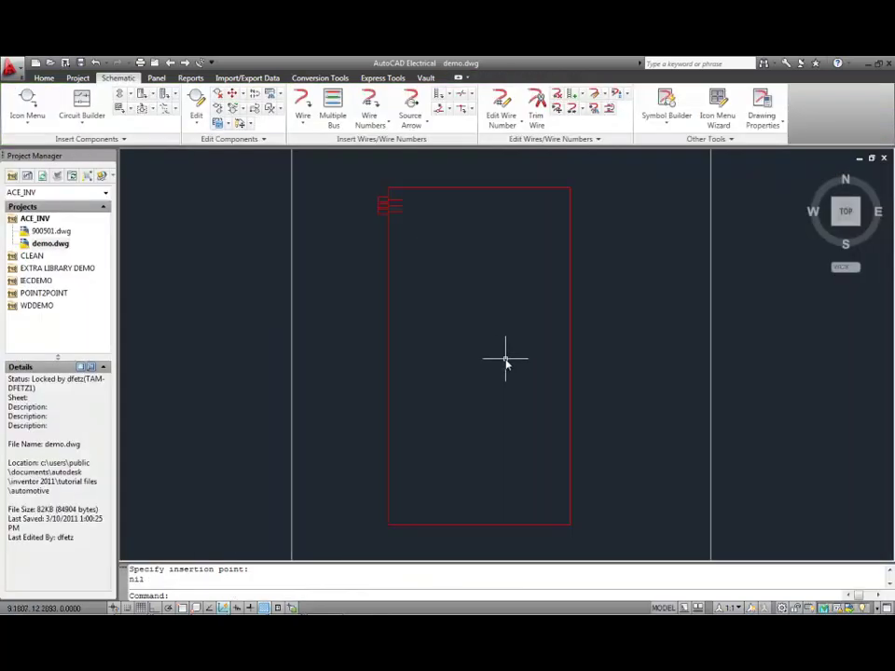
{"action": "scroll", "coordinate": [499, 360], "scroll_direction": "down", "scroll_amount": 6}
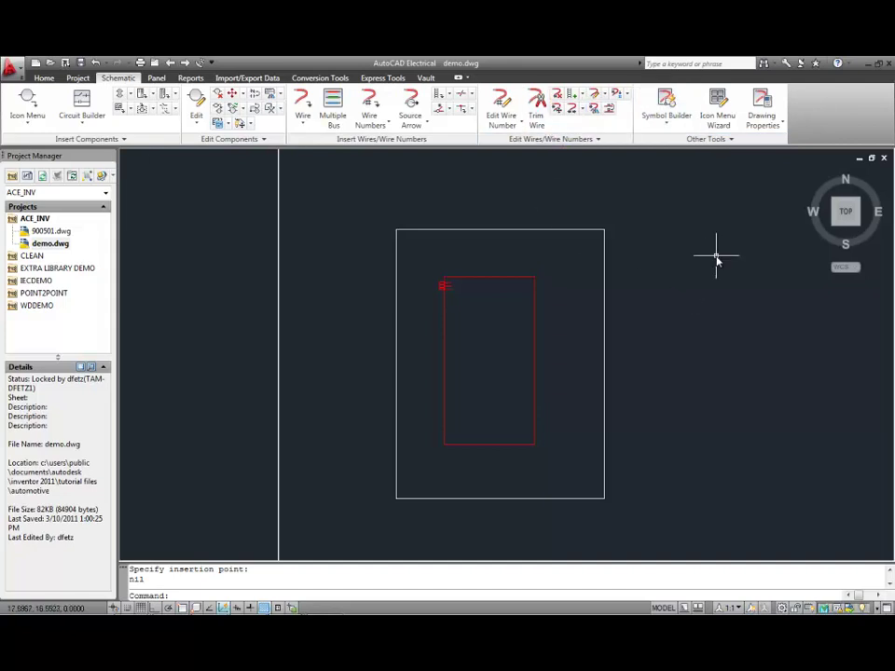
{"action": "right_click", "coordinate": [680, 334]}
{"action": "mouse_move", "coordinate": [708, 356]}
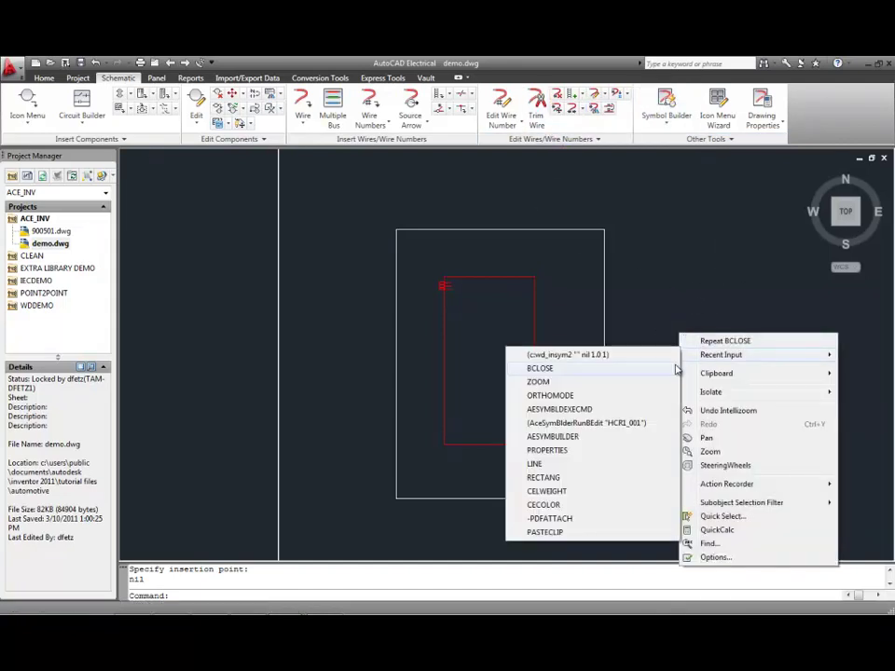
{"action": "key", "text": "Escape"}
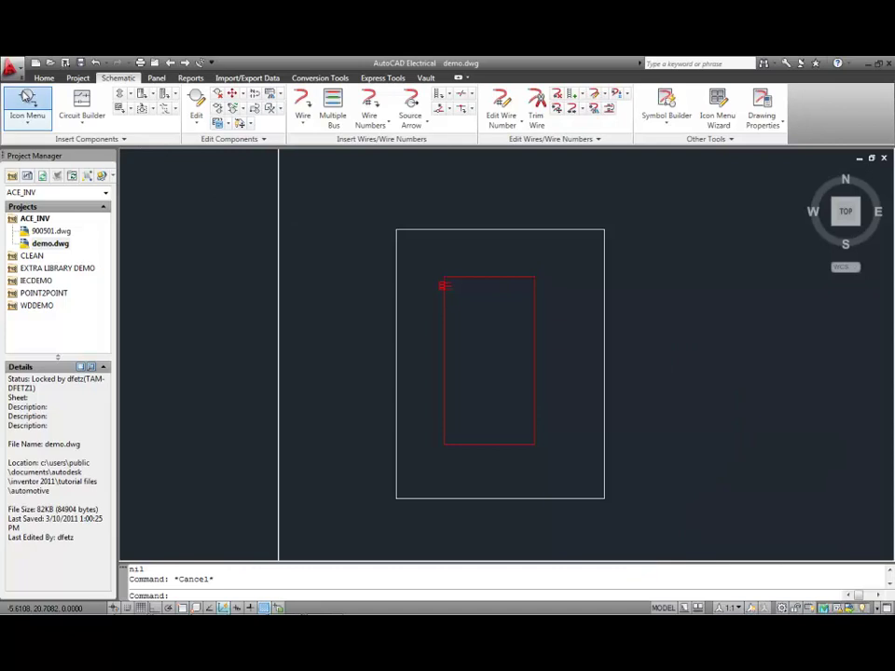
Step: Choose the new relay from the Schematic Icon Menu and place it as CR1
{"action": "left_click", "coordinate": [27, 102]}
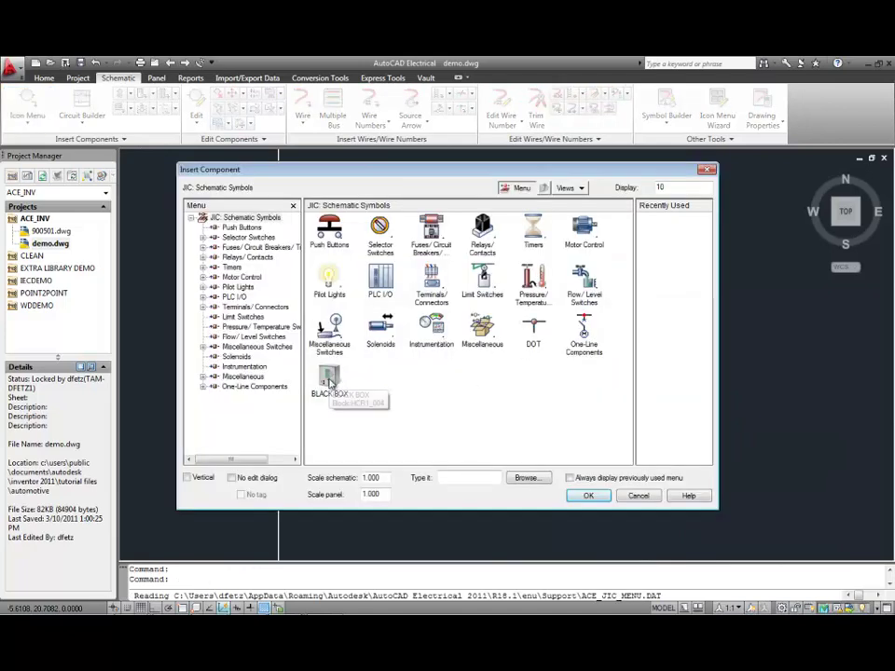
{"action": "left_click", "coordinate": [331, 385]}
{"action": "left_click", "coordinate": [331, 383]}
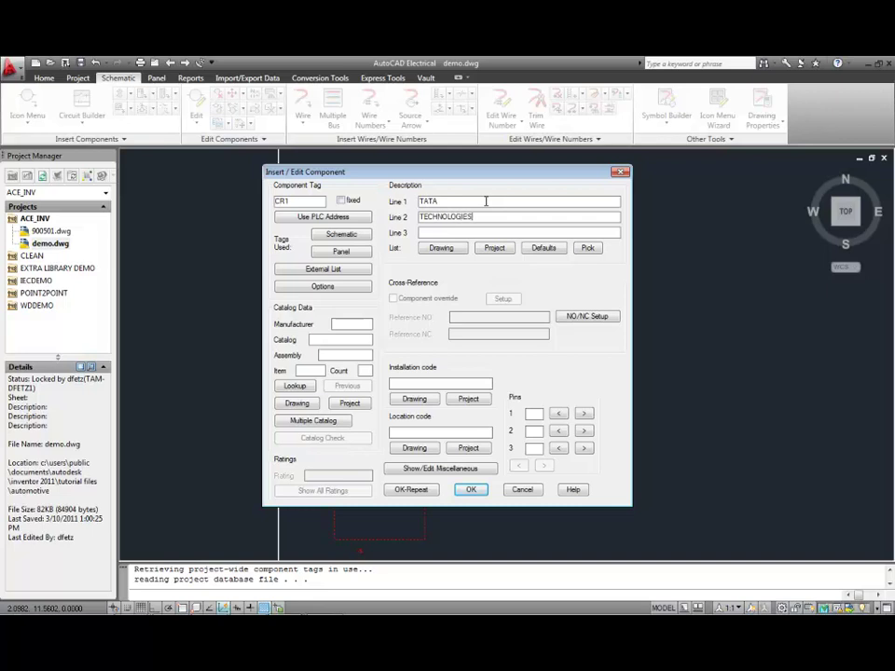
Step: Assign catalog SIEMENS ABC-1234 from table BB, installation code CAB4 and pins 23, 24, 25 to CR1
{"action": "left_click", "coordinate": [289, 385]}
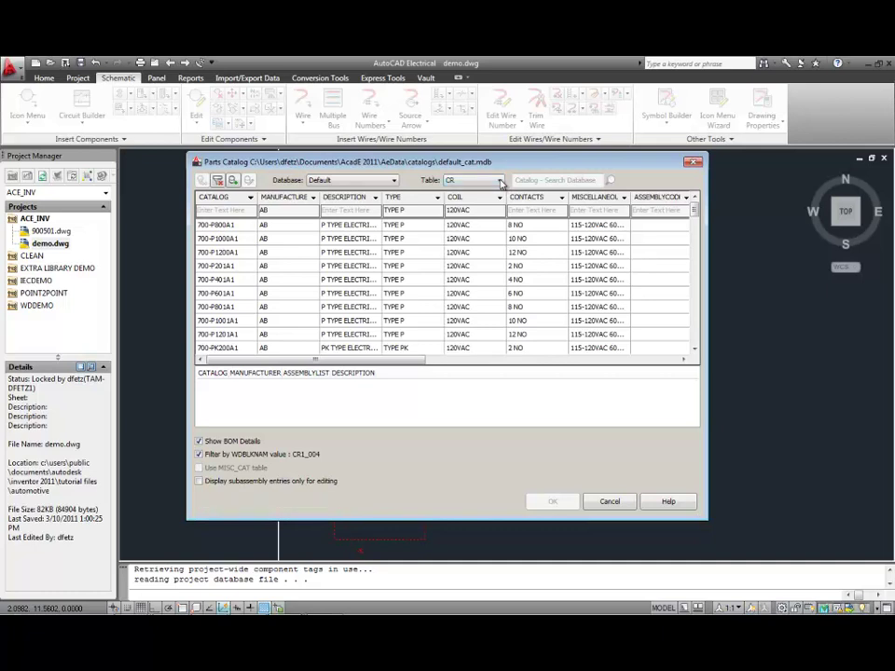
{"action": "left_click", "coordinate": [501, 182]}
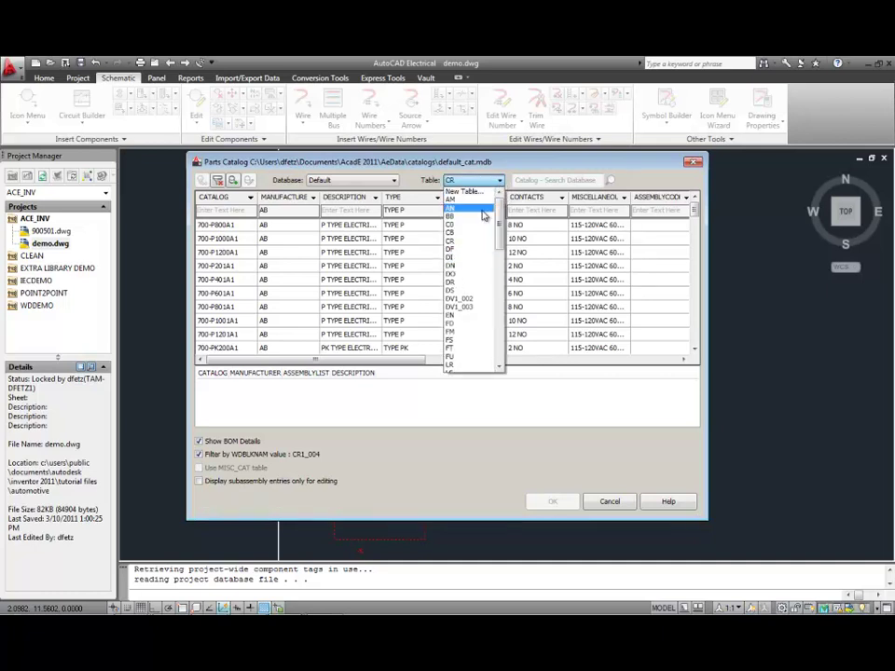
{"action": "left_click", "coordinate": [478, 217]}
{"action": "double_click", "coordinate": [240, 228]}
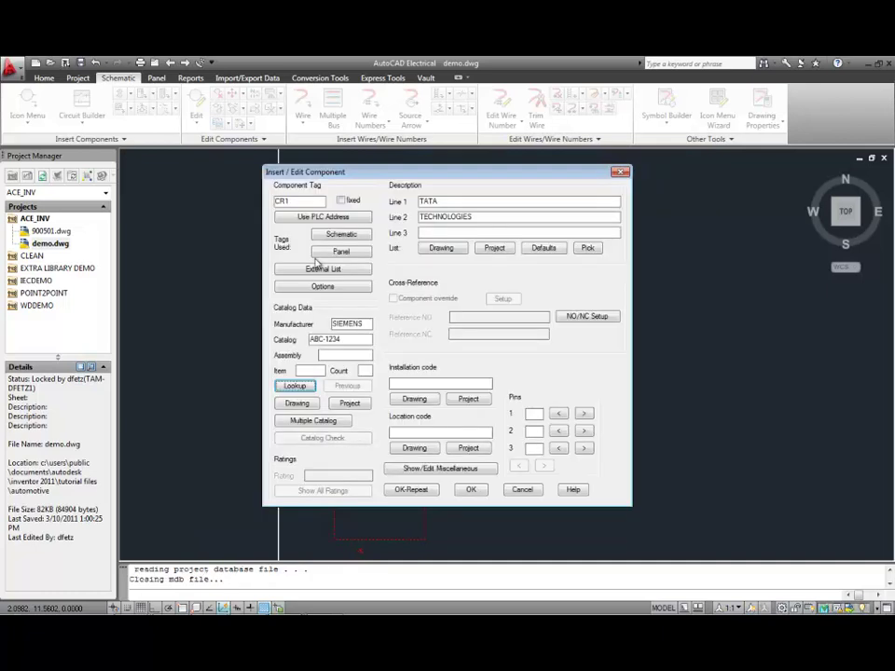
{"action": "left_click", "coordinate": [439, 382]}
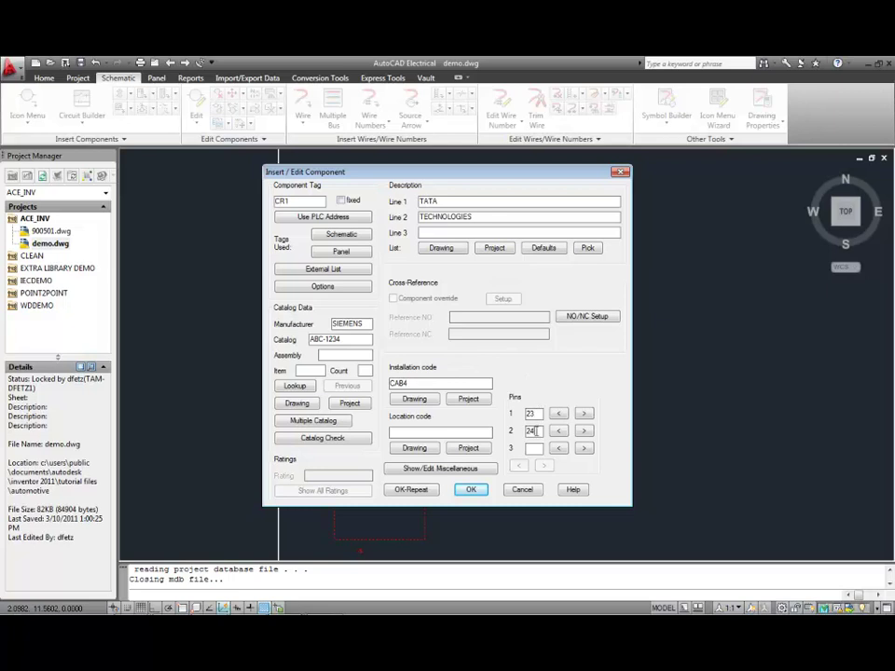
{"action": "left_click", "coordinate": [470, 491]}
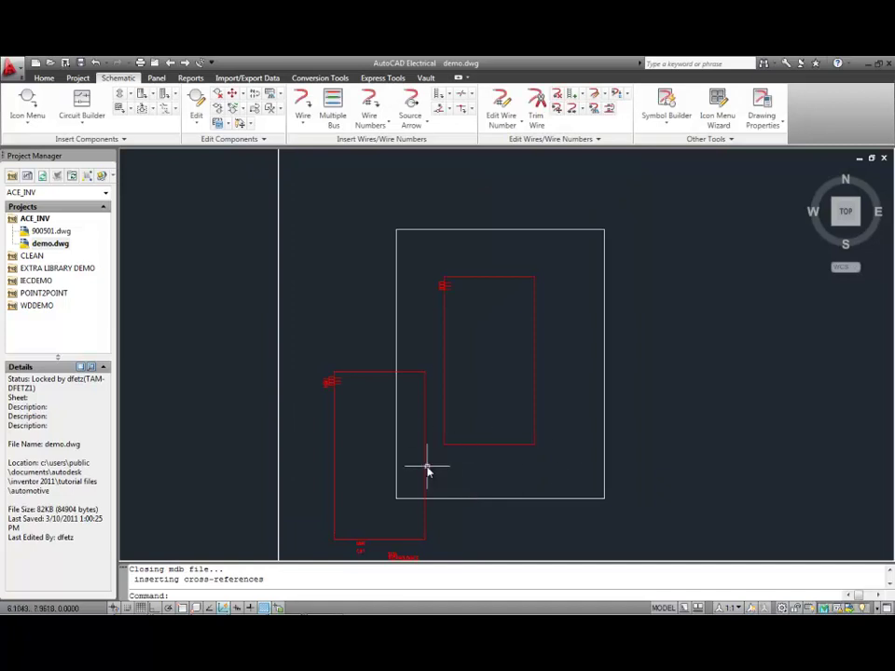
Step: Move relay CR1 to the right, clear of the original traced outline
{"action": "type", "text": "M"}
{"action": "key", "text": "Return"}
{"action": "left_click", "coordinate": [437, 509]}
{"action": "left_click", "coordinate": [407, 532]}
{"action": "key", "text": "Return"}
{"action": "left_click", "coordinate": [398, 535]}
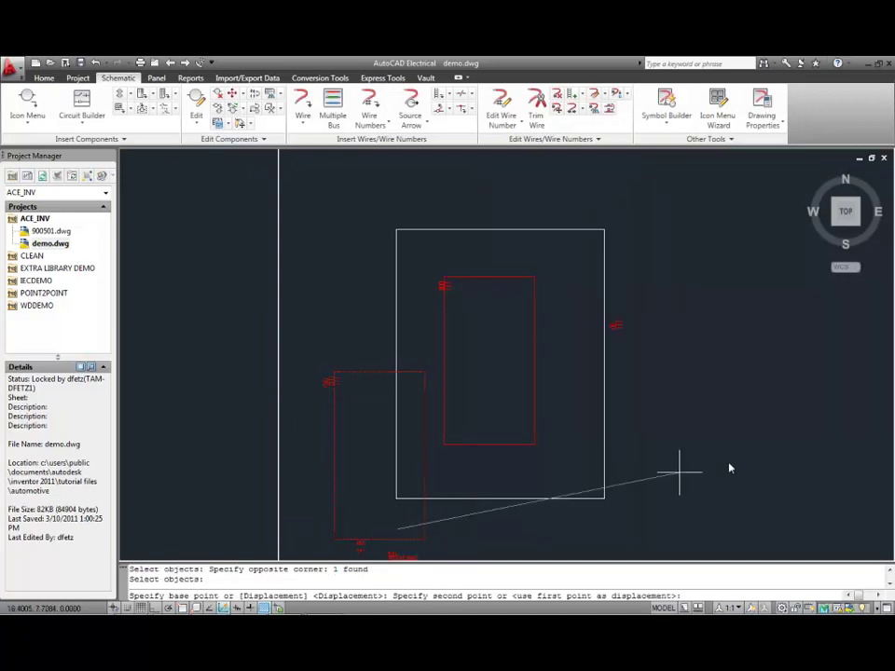
{"action": "left_click", "coordinate": [783, 455]}
{"action": "key", "text": "Escape"}
{"action": "key", "text": "Escape"}
Step: Zoom in on the moved relay and its pin labels, then zoom extents to the whole sheet
{"action": "type", "text": "z"}
{"action": "key", "text": "Return"}
{"action": "type", "text": "w"}
{"action": "key", "text": "Return"}
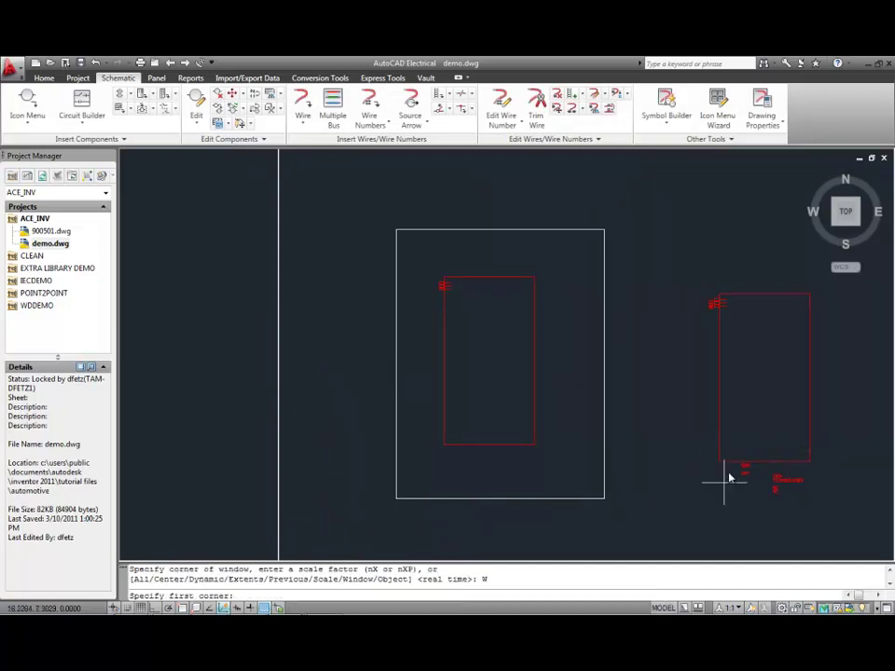
{"action": "left_click", "coordinate": [707, 292]}
{"action": "left_click", "coordinate": [815, 500]}
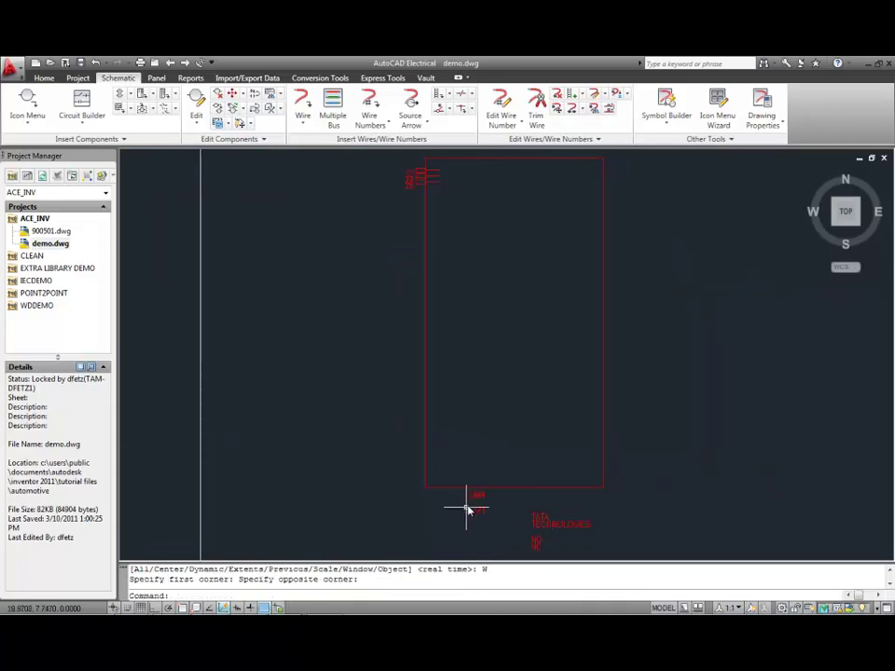
{"action": "key", "text": "Return"}
{"action": "type", "text": "w"}
{"action": "key", "text": "Return"}
{"action": "left_click", "coordinate": [405, 171]}
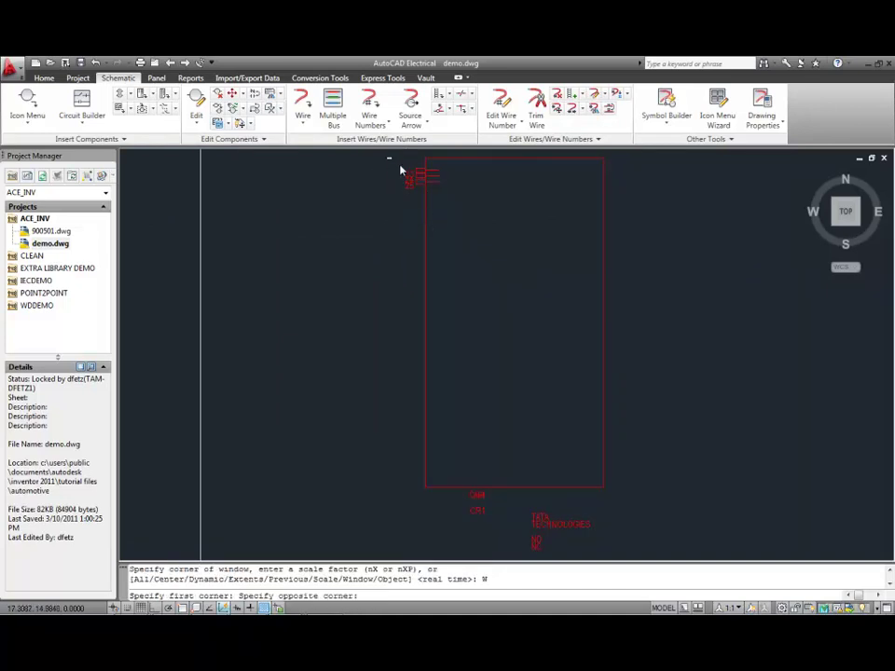
{"action": "left_click", "coordinate": [503, 281]}
{"action": "type", "text": "z"}
{"action": "key", "text": "Return"}
{"action": "type", "text": "e"}
{"action": "key", "text": "Return"}
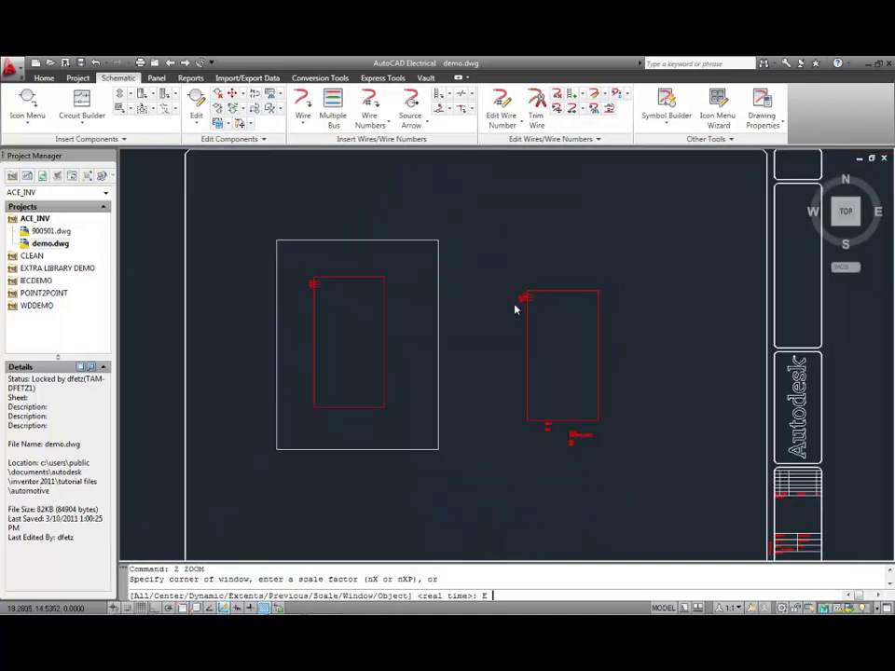